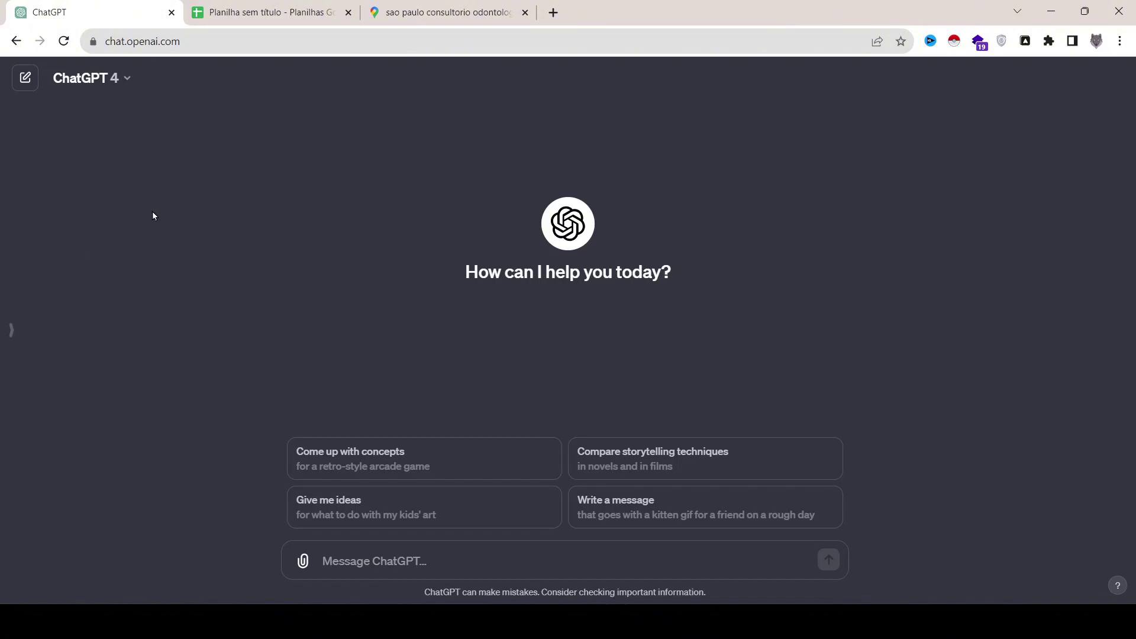
# - Switch to Google Maps and look through the business listings for dental offices in São Paulo
pyautogui.click(457, 11)
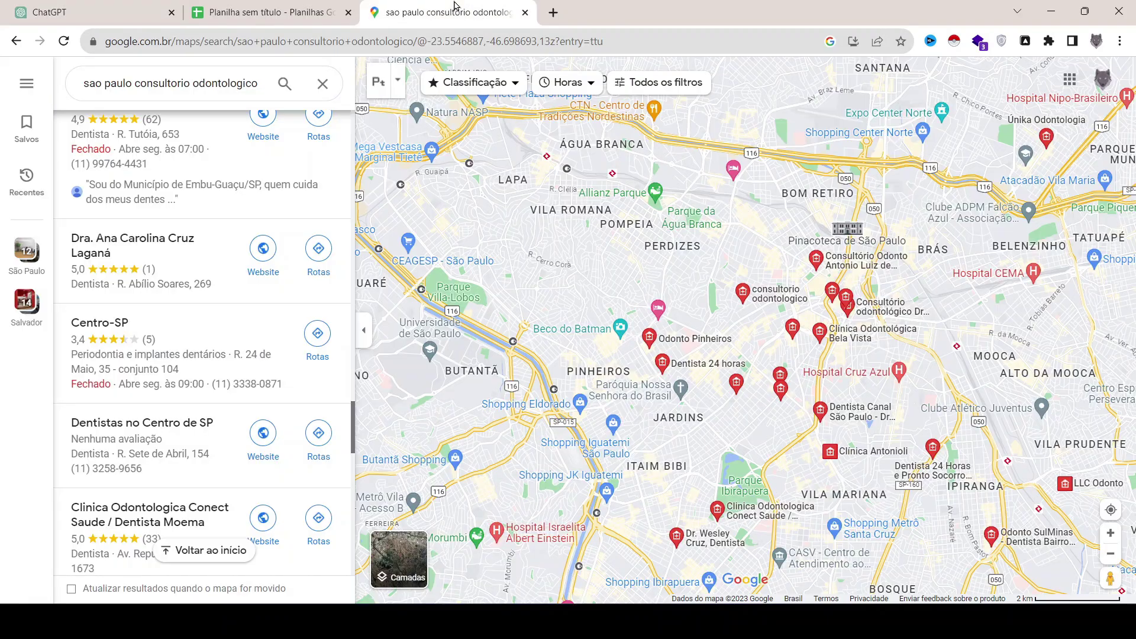
pyautogui.scroll(1, 339, 196)
pyautogui.scroll(5, 339, 196)
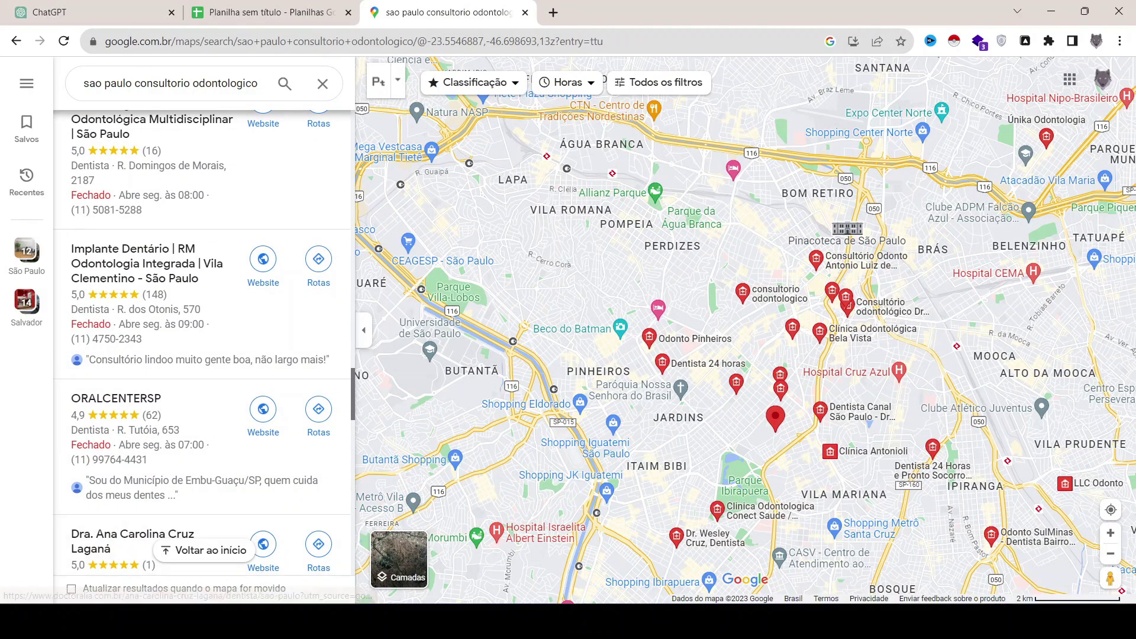
pyautogui.hotkey('alt', 'Tab')
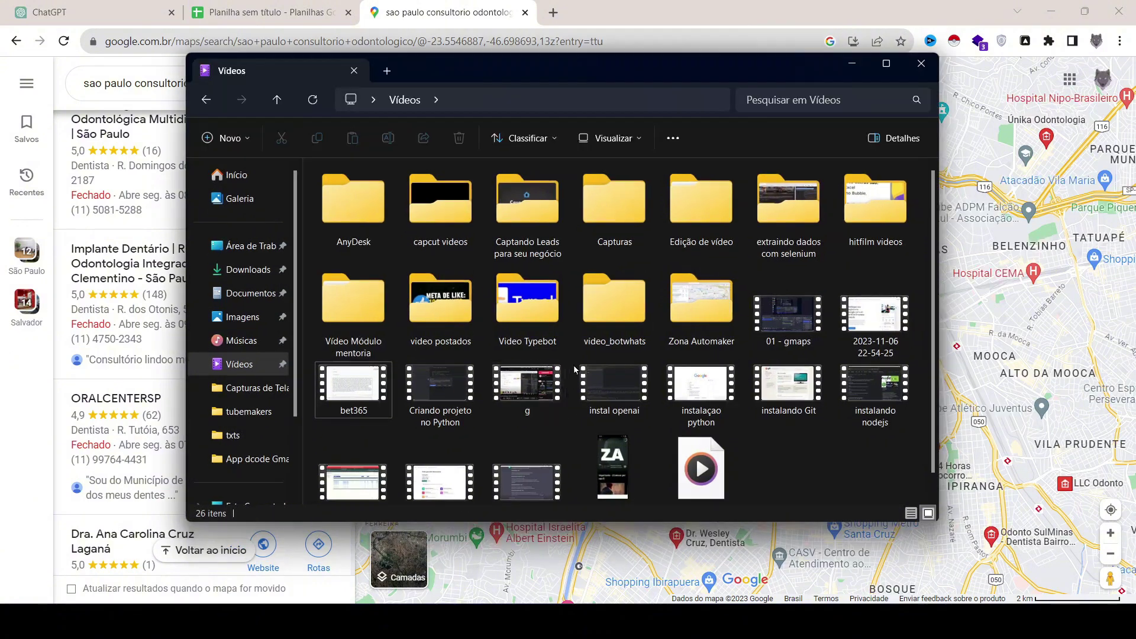
pyautogui.click(248, 245)
pyautogui.click(858, 71)
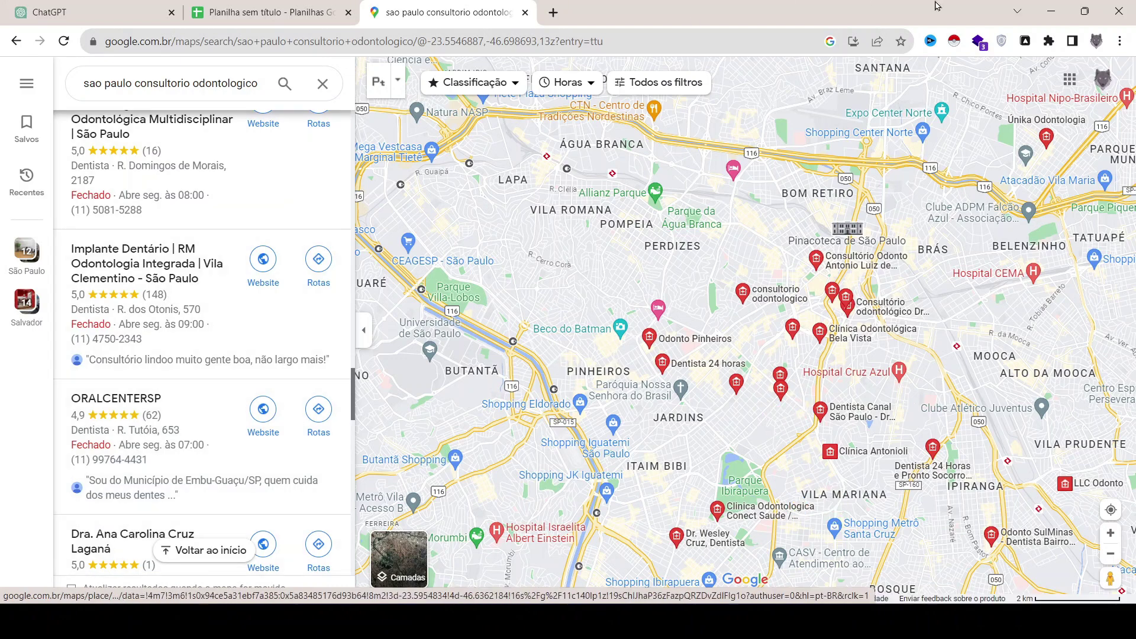
# - Launch dcode Gmaps Extrator from the App dcode Gmaps Extrator folder on the desktop
pyautogui.click(1051, 10)
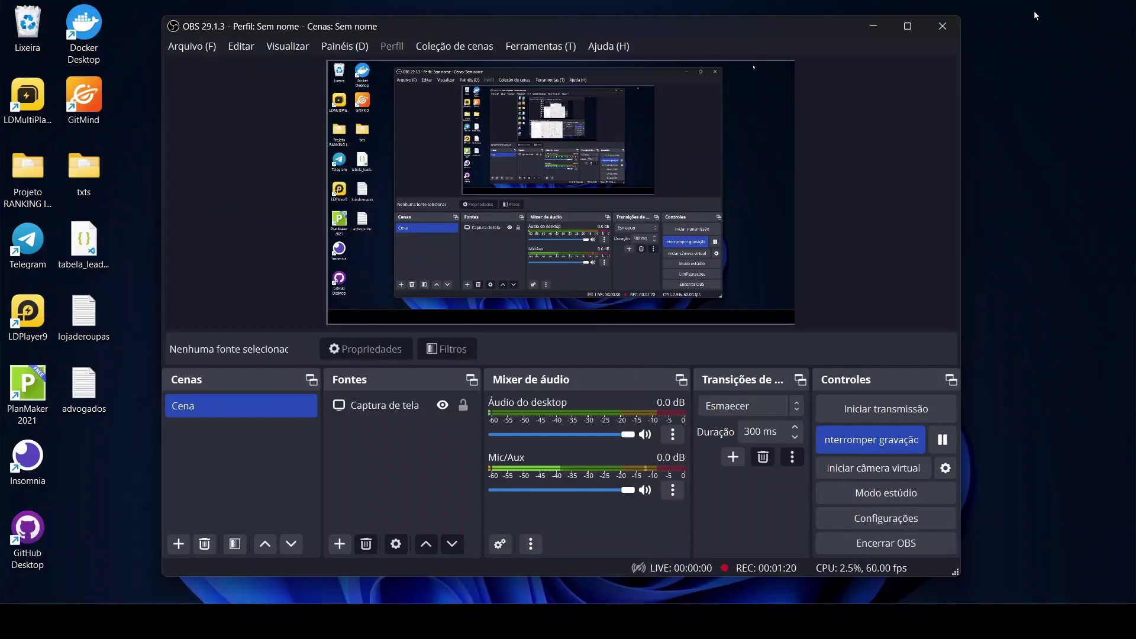
pyautogui.click(872, 27)
pyautogui.doubleClick(860, 87)
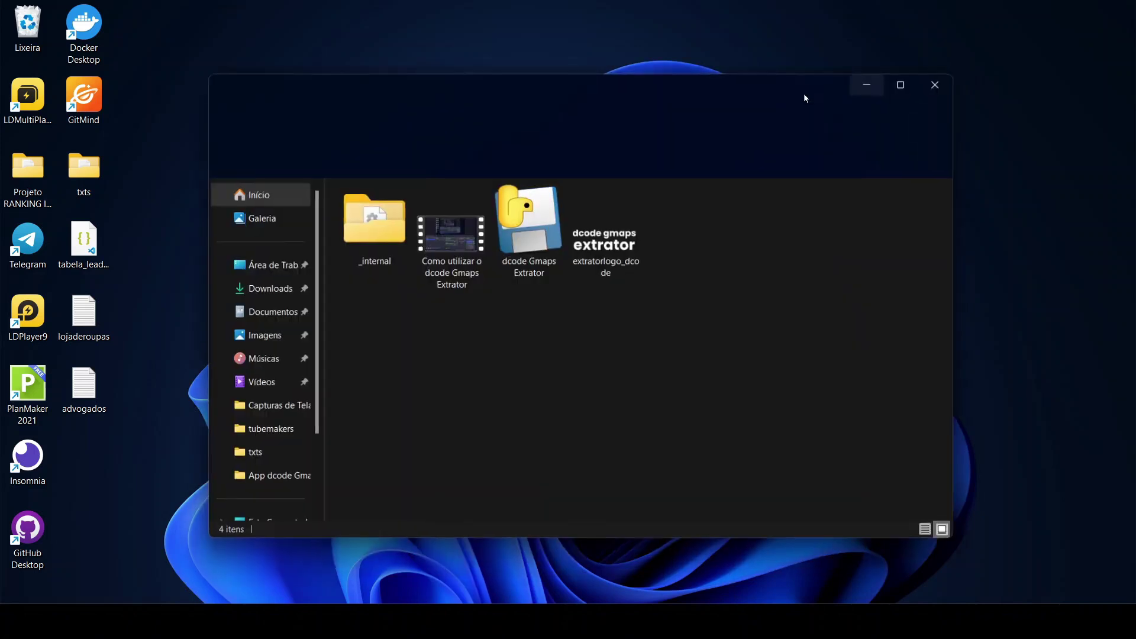
pyautogui.moveTo(535, 84); pyautogui.dragTo(507, 87)
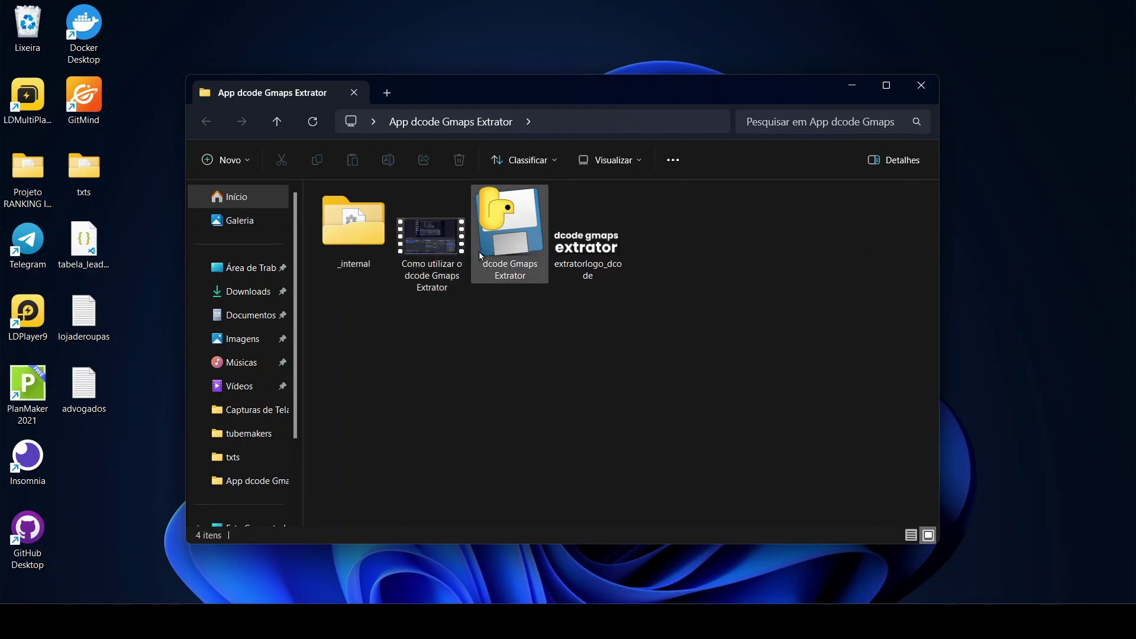
pyautogui.doubleClick(501, 213)
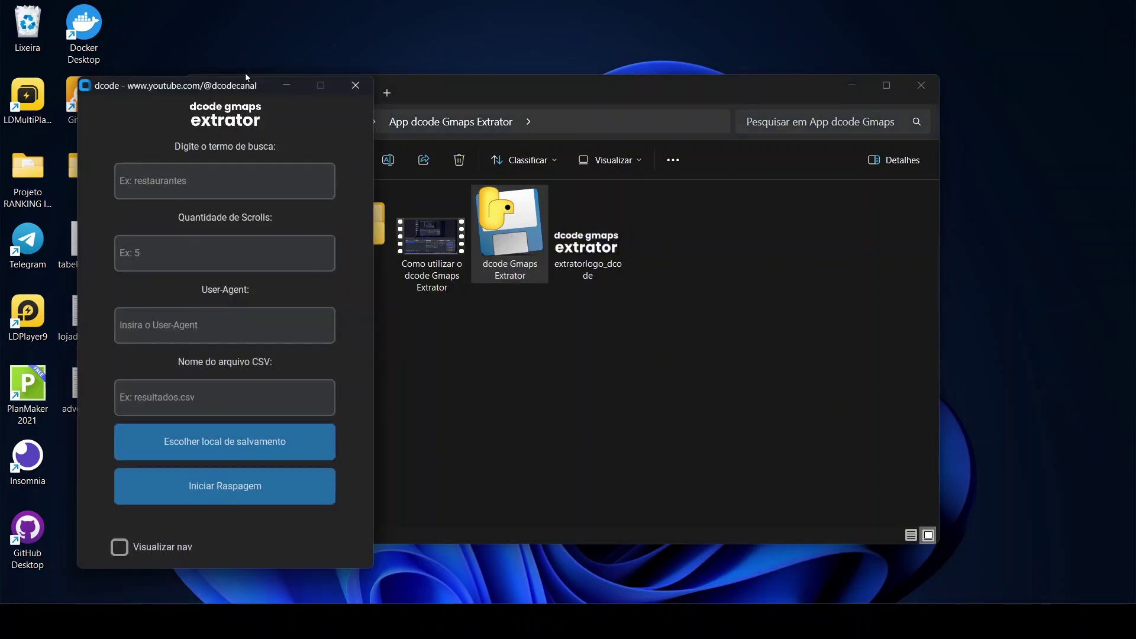
pyautogui.moveTo(224, 83); pyautogui.dragTo(361, 38)
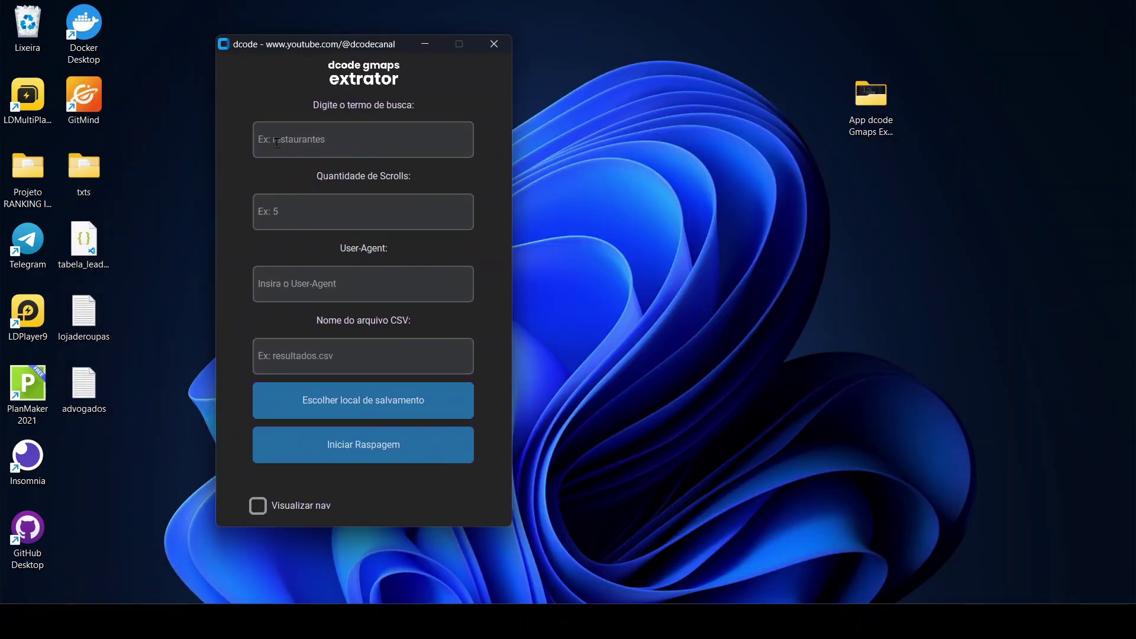
# - Enter "São Paulo odontologia" as the extractor's search term
pyautogui.click(277, 144)
pyautogui.click(291, 213)
pyautogui.click(325, 142)
pyautogui.write('odontologia')
pyautogui.click(257, 140)
pyautogui.write('Sa')
pyautogui.press('BackSpace')
pyautogui.write('ão Paulo')
# - Set the number of scrolls to 30 and leave the User-Agent blank
pyautogui.click(310, 213)
pyautogui.write('30')
pyautogui.click(300, 287)
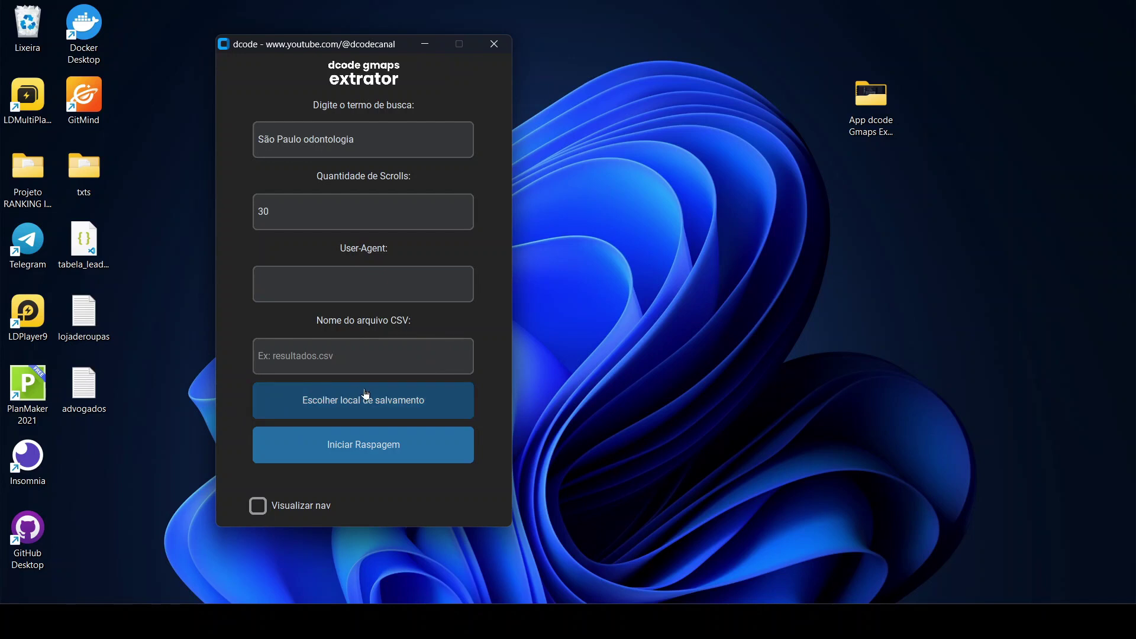
# - Choose the desktop (Área de Trabalho) as the save location and name the CSV file teste_aplicacao
pyautogui.click(408, 397)
pyautogui.click(284, 226)
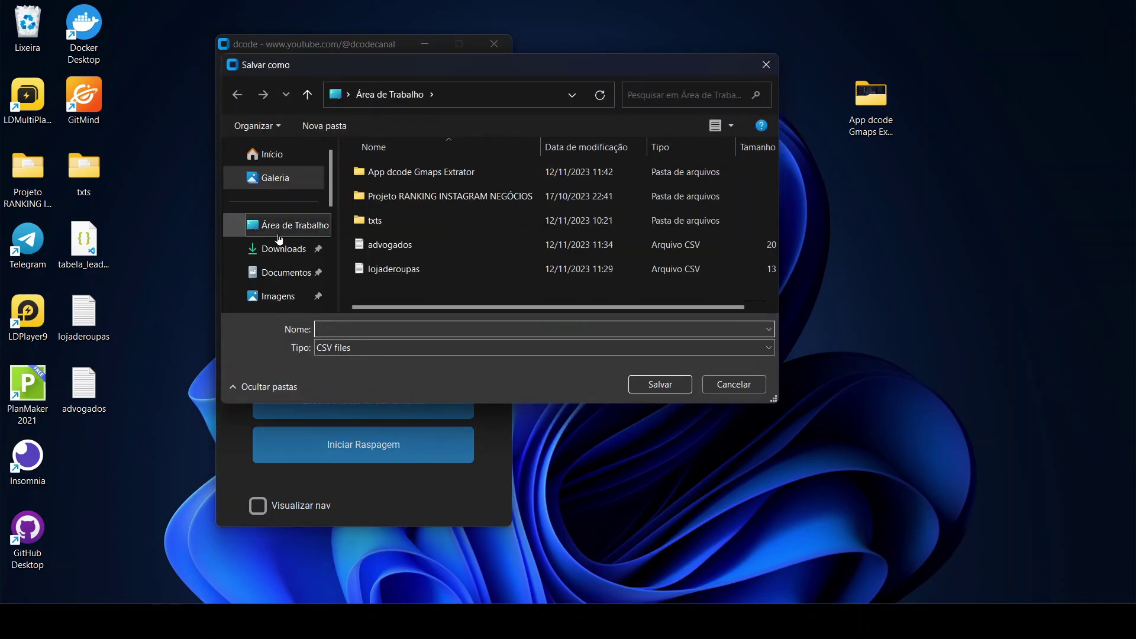
pyautogui.click(422, 332)
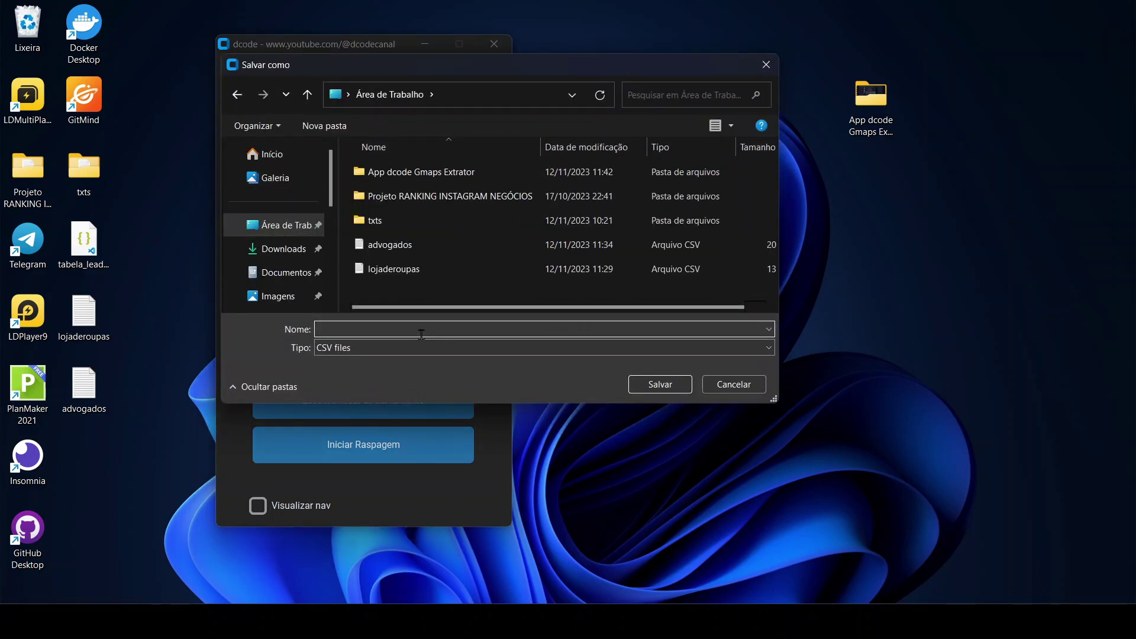
pyautogui.write('testeaplicacao')
pyautogui.click(337, 329)
pyautogui.write('_')
pyautogui.click(634, 385)
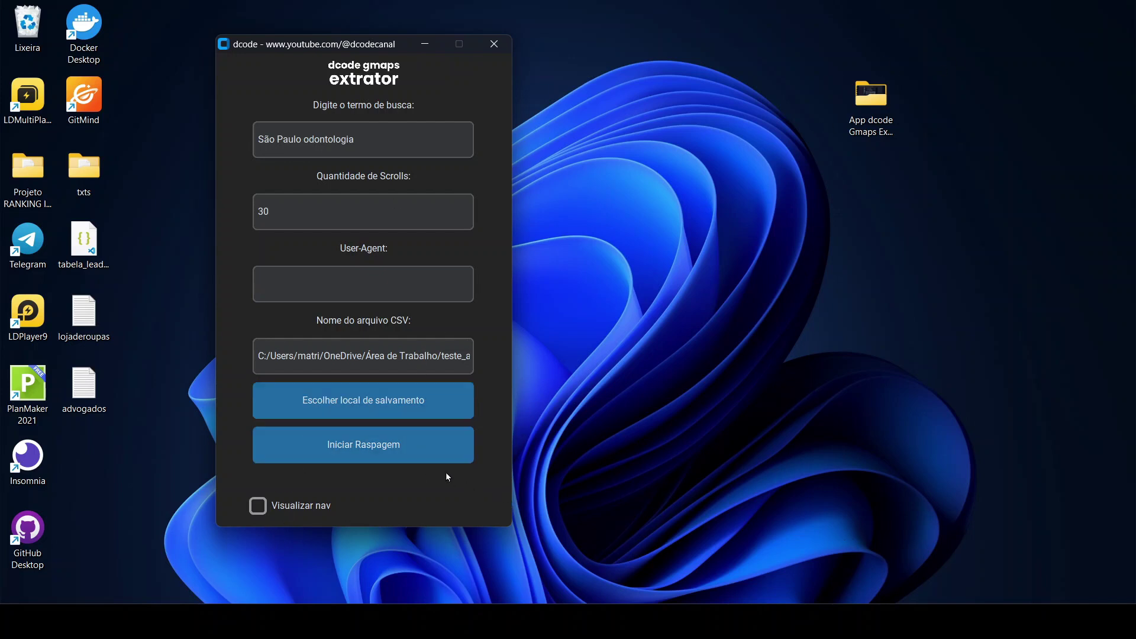
# - Start the scraping run and move the console window out of the way of the extractor
pyautogui.click(376, 448)
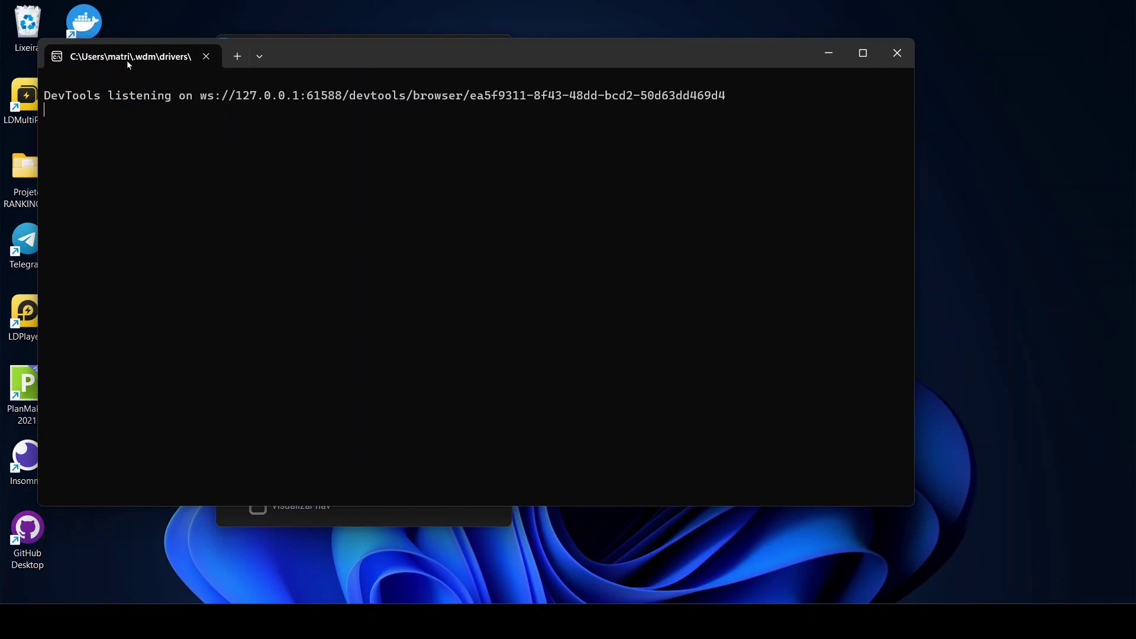
pyautogui.click(827, 55)
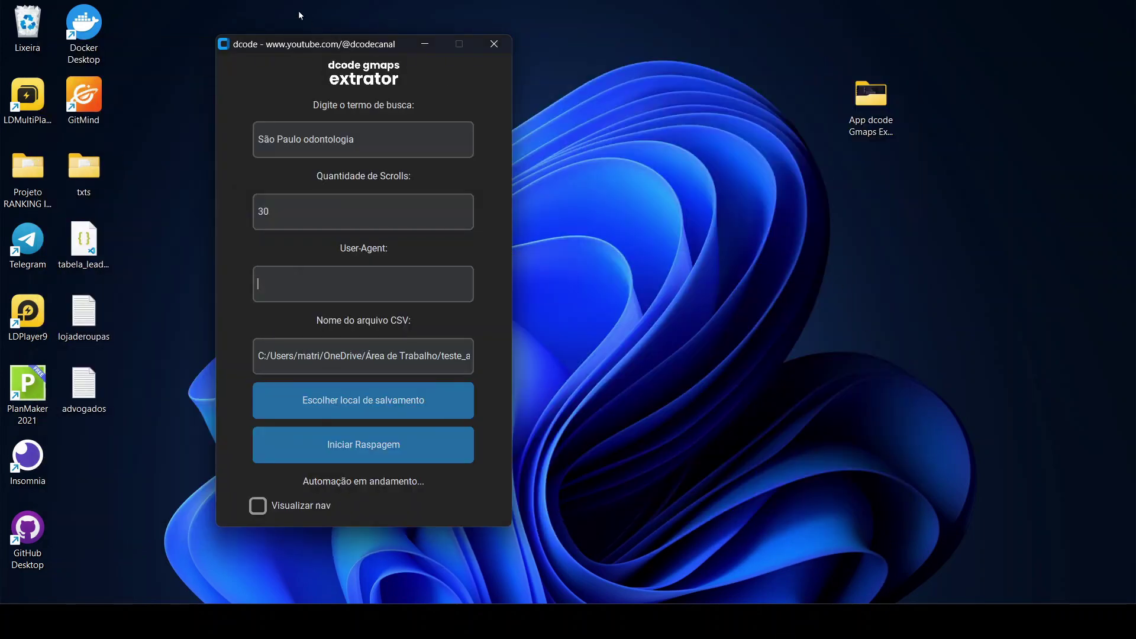
pyautogui.moveTo(295, 43); pyautogui.dragTo(550, 33)
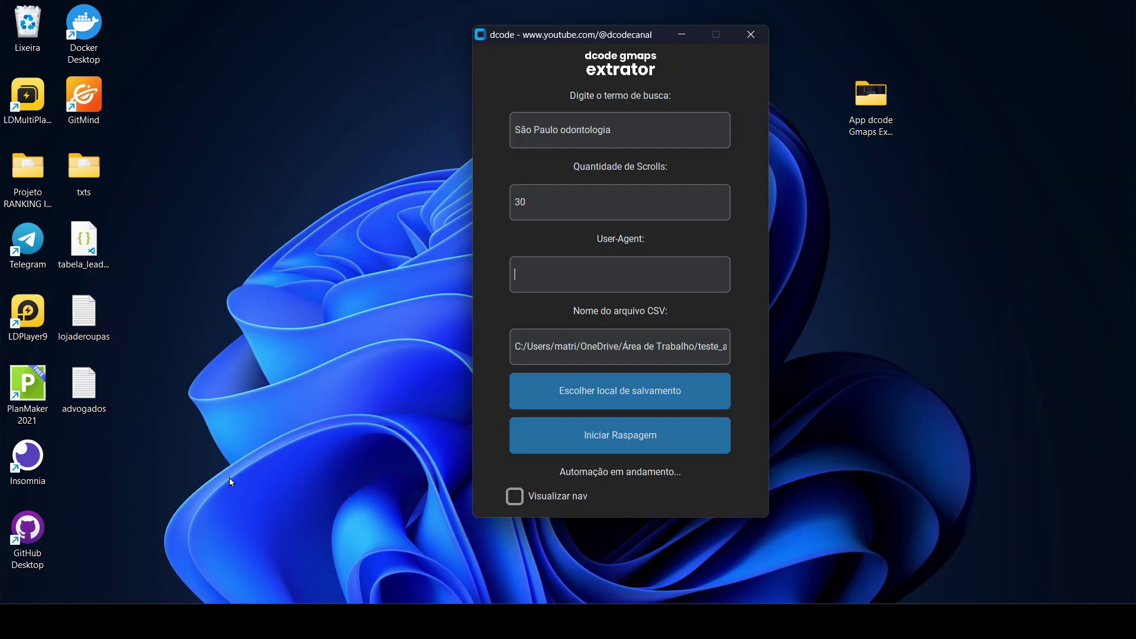
pyautogui.hotkey('alt', 'Tab')
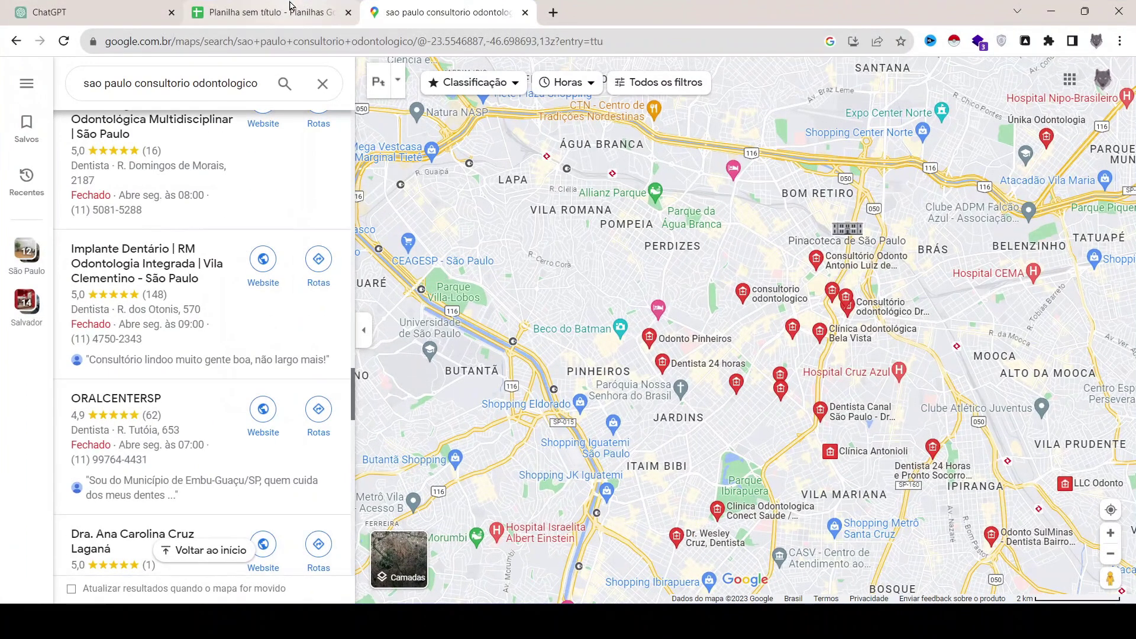
pyautogui.click(278, 12)
pyautogui.click(89, 7)
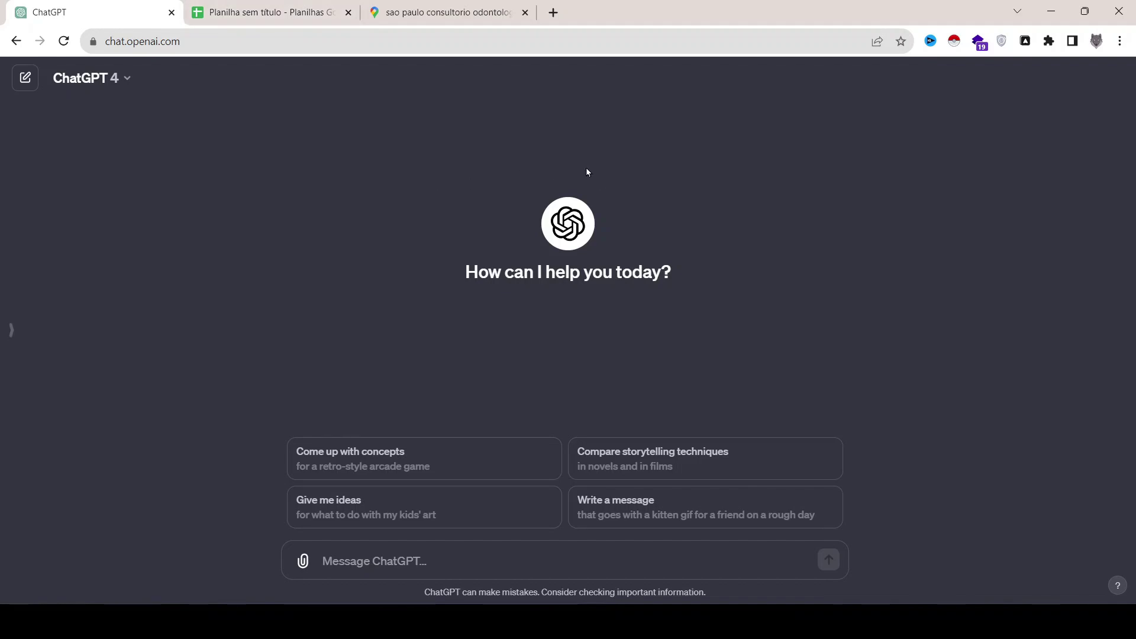
pyautogui.click(426, 11)
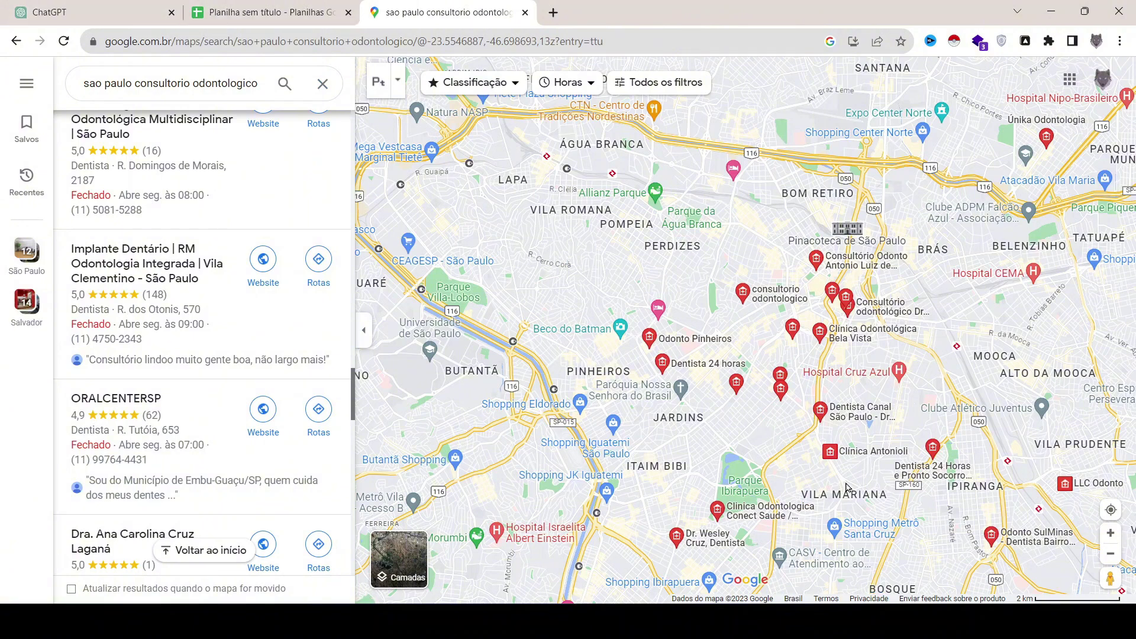
# - Open the teste_aplicacao CSV file from the desktop, examine the extracted business data, and close it
pyautogui.click(1050, 12)
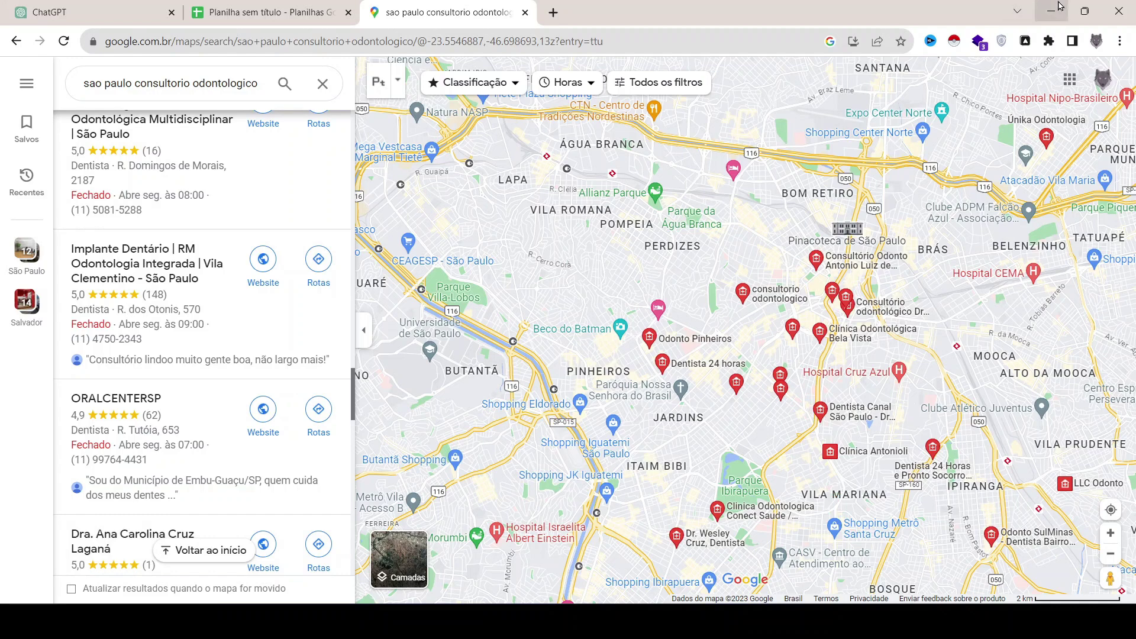
pyautogui.click(1051, 12)
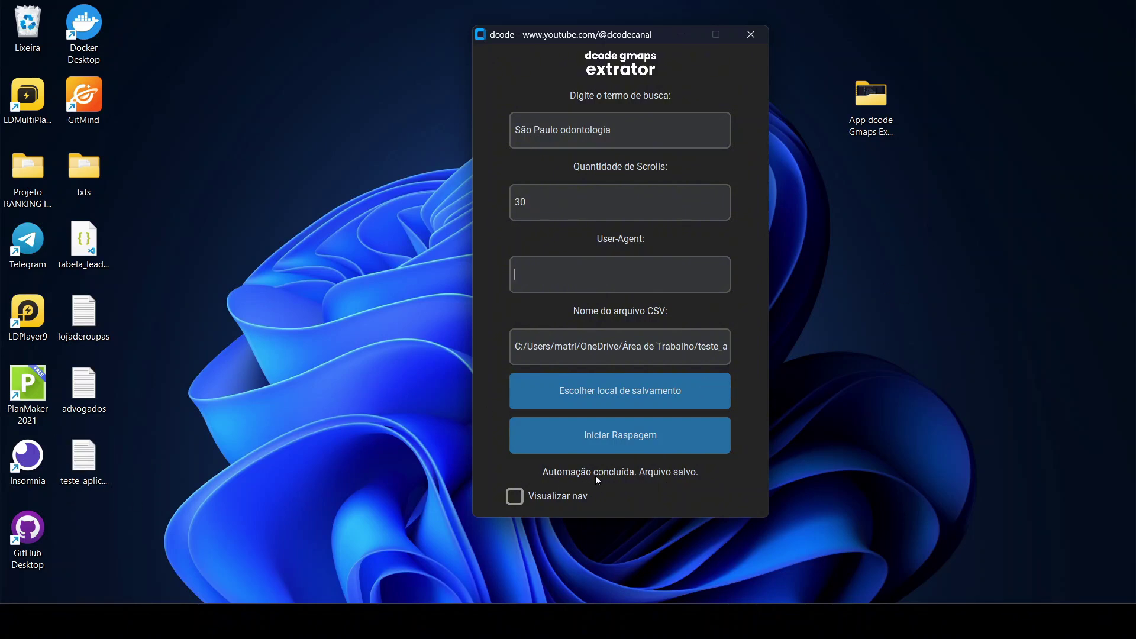
pyautogui.doubleClick(94, 482)
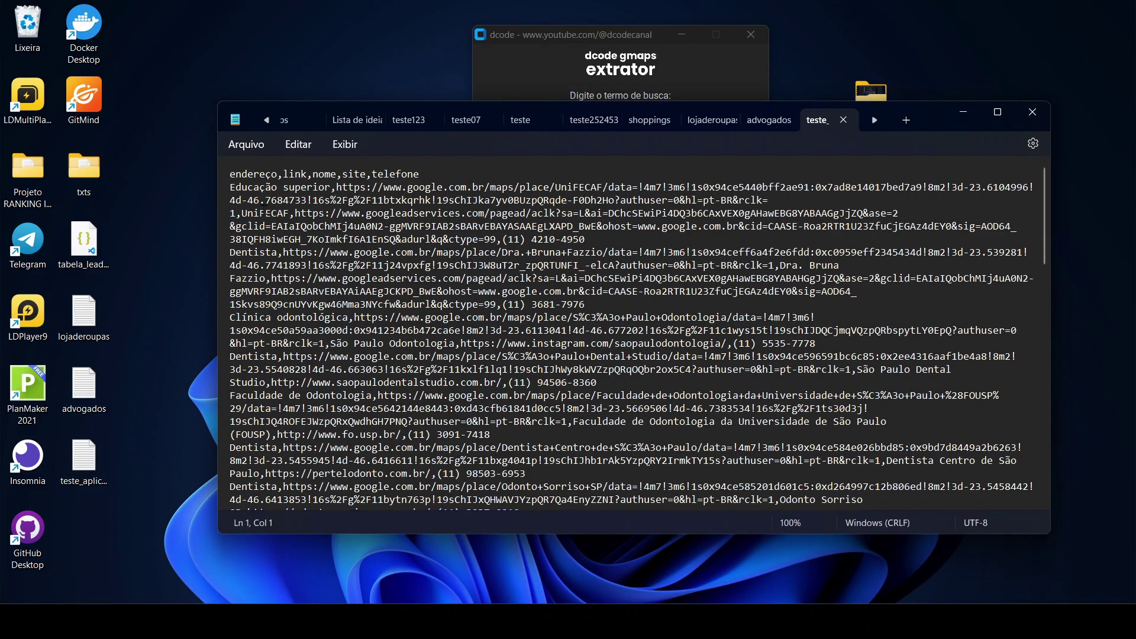
pyautogui.click(1032, 112)
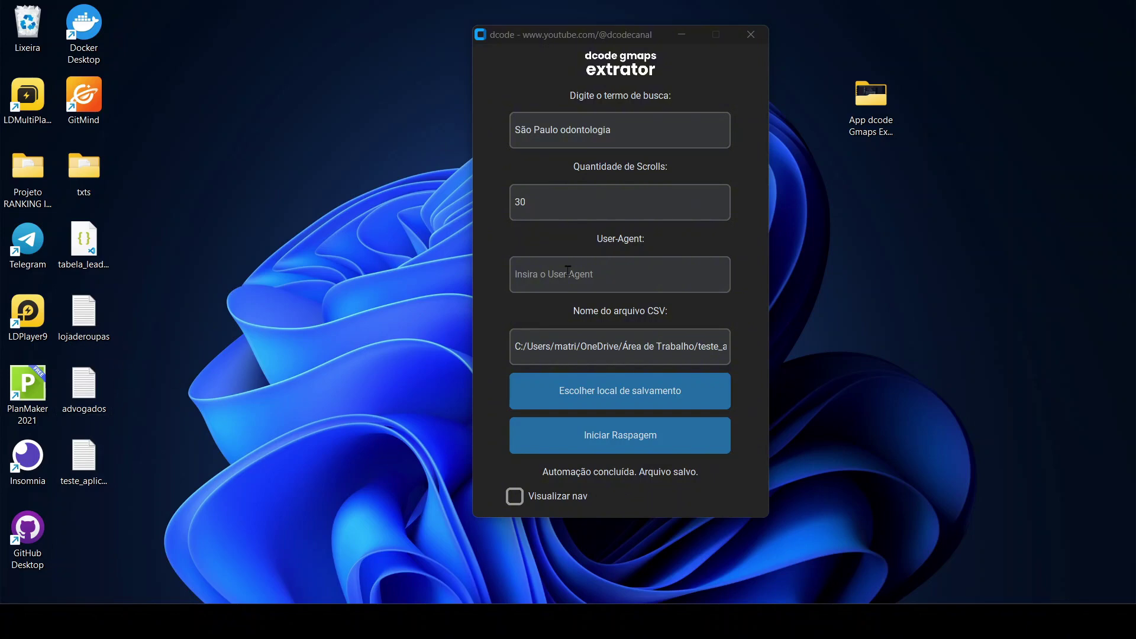
# - Inspect the HTML elements of the Google Maps results page in the browser's developer tools
pyautogui.hotkey('alt', 'Tab')
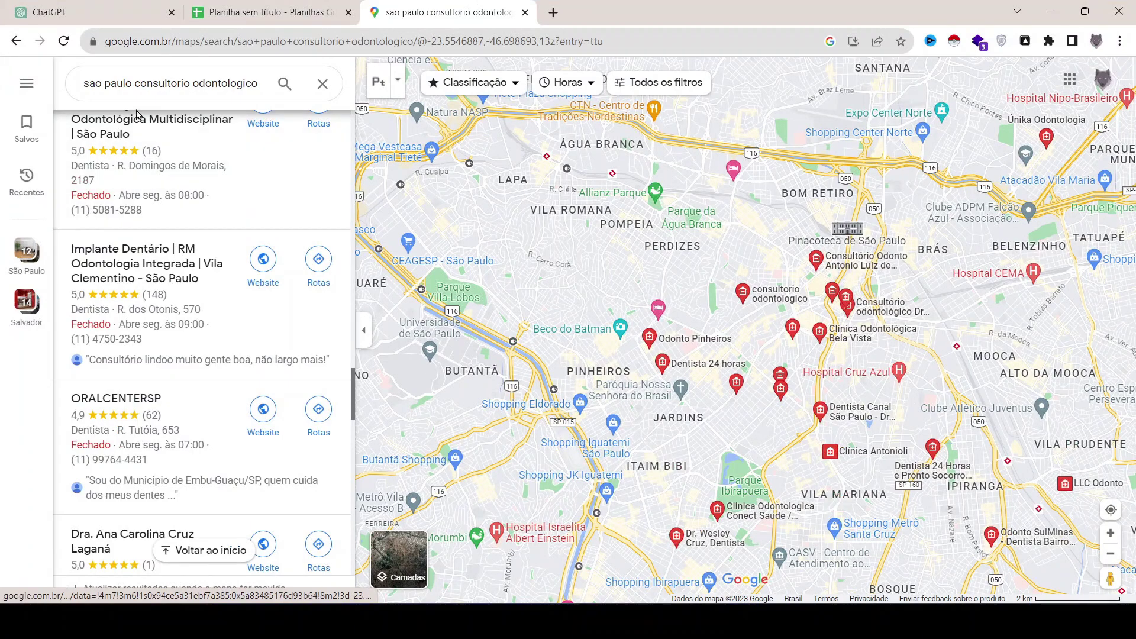
pyautogui.scroll(7, 94, 500)
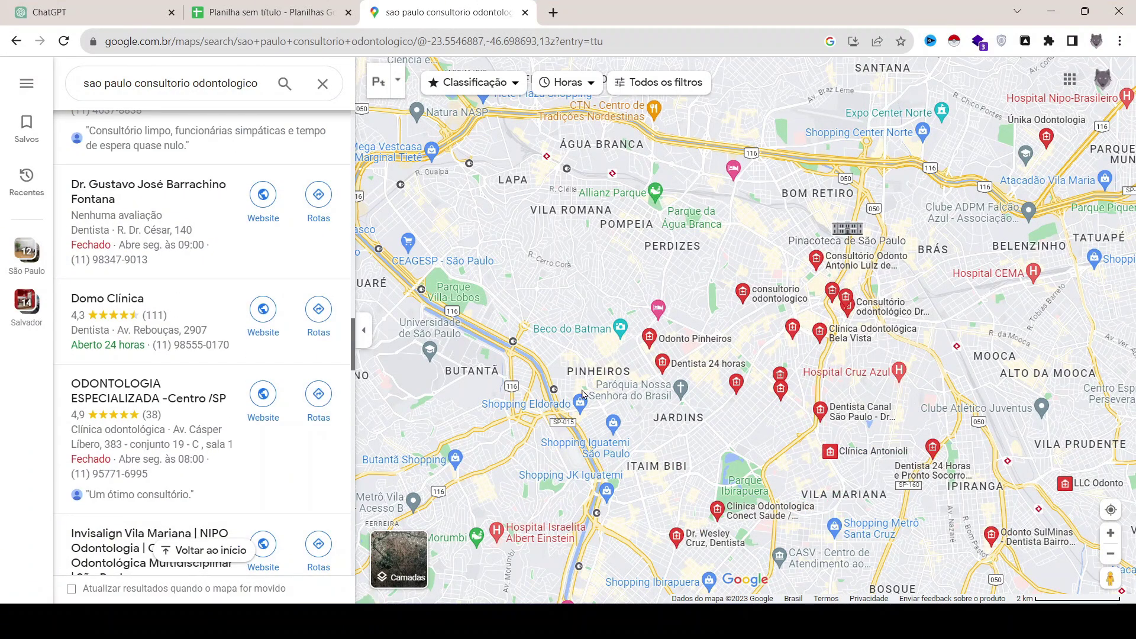
pyautogui.press('F12')
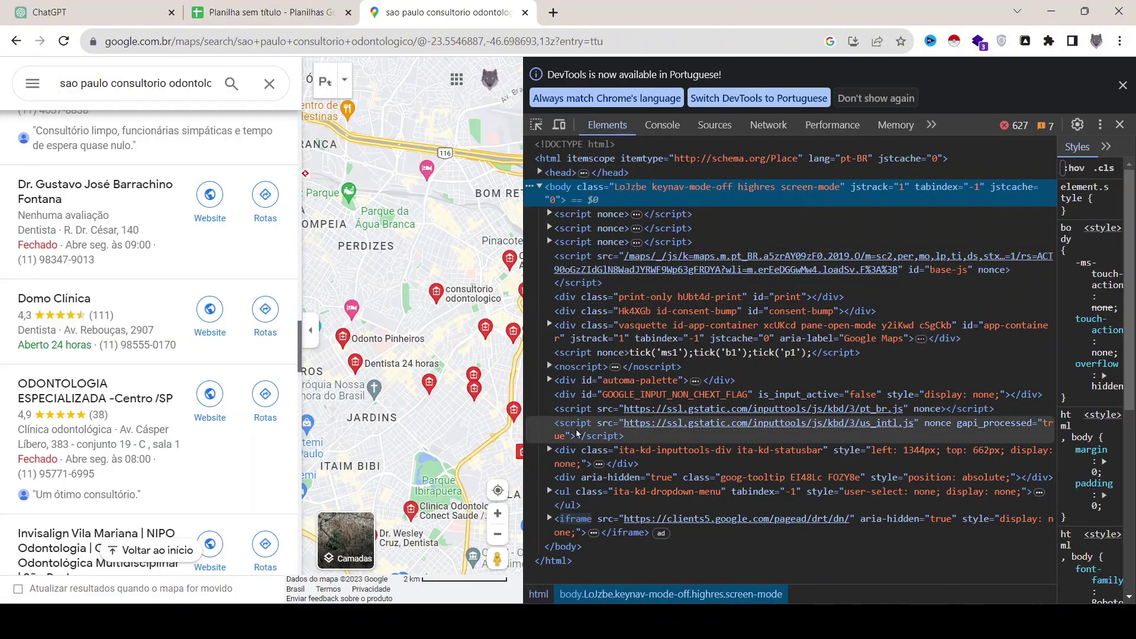
pyautogui.scroll(4, 92, 157)
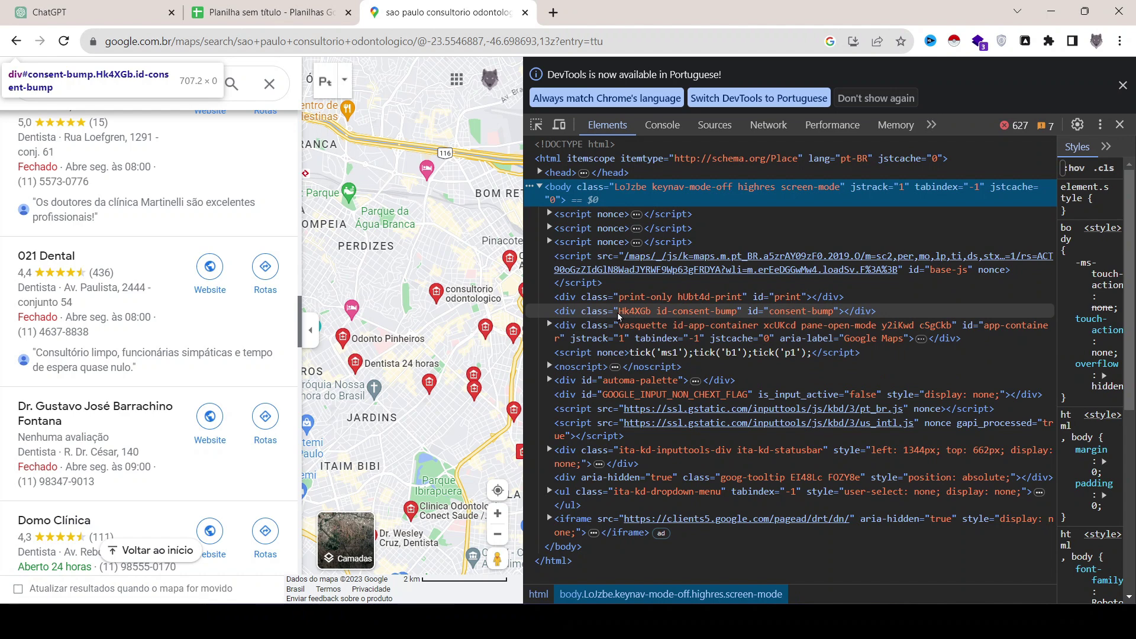
pyautogui.click(621, 310)
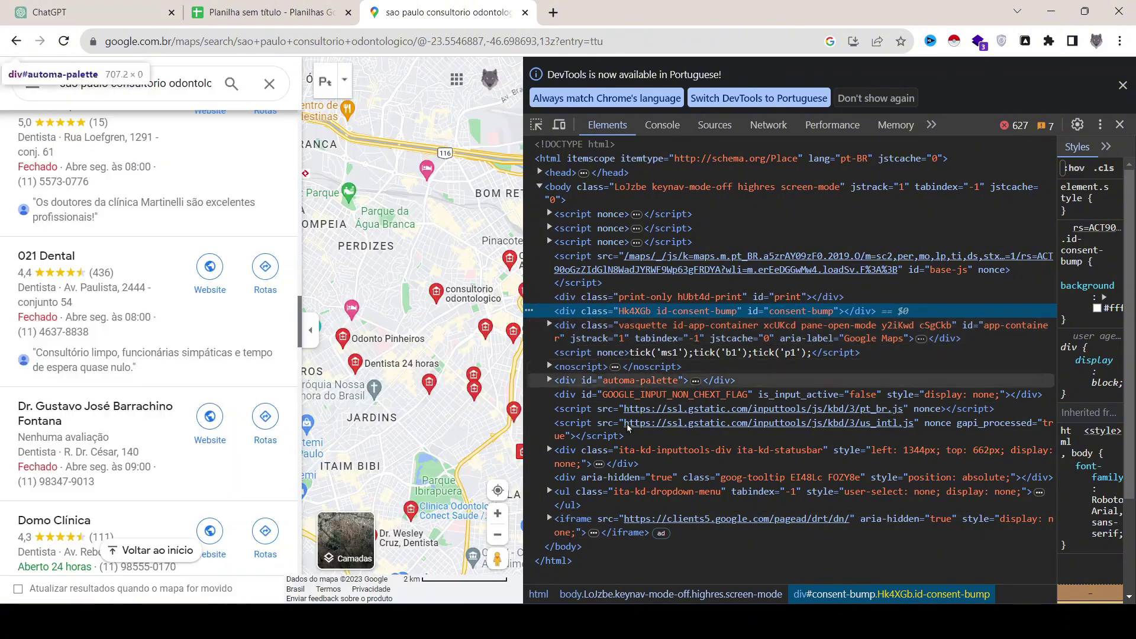
pyautogui.click(1048, 7)
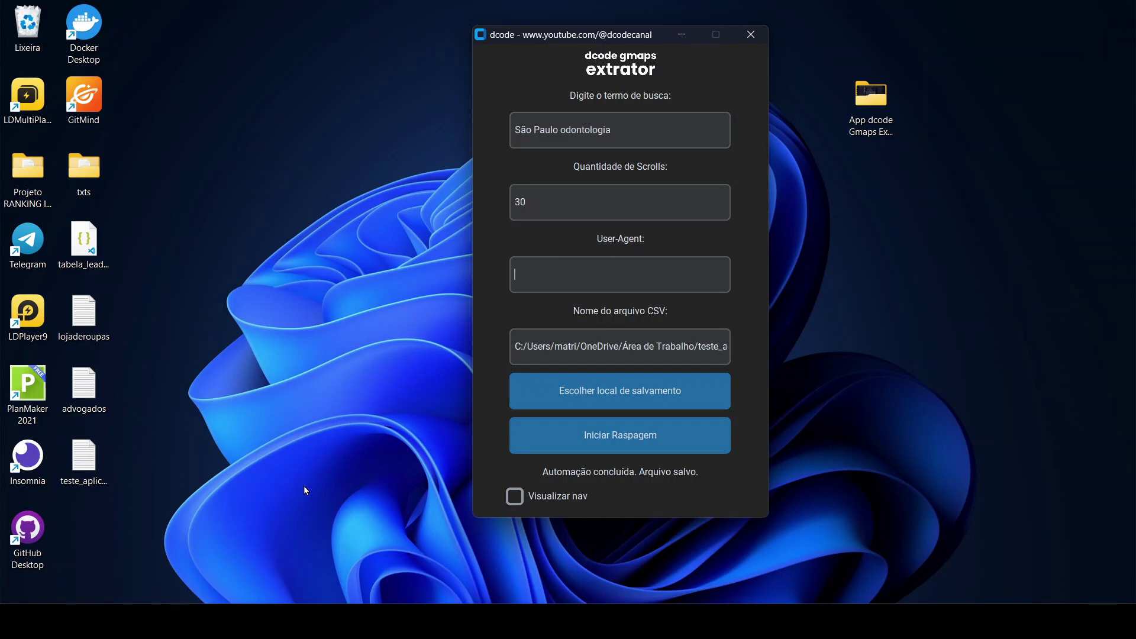
# - Switch to Google Sheets in the browser and create a new blank spreadsheet
pyautogui.hotkey('alt', 'Tab')
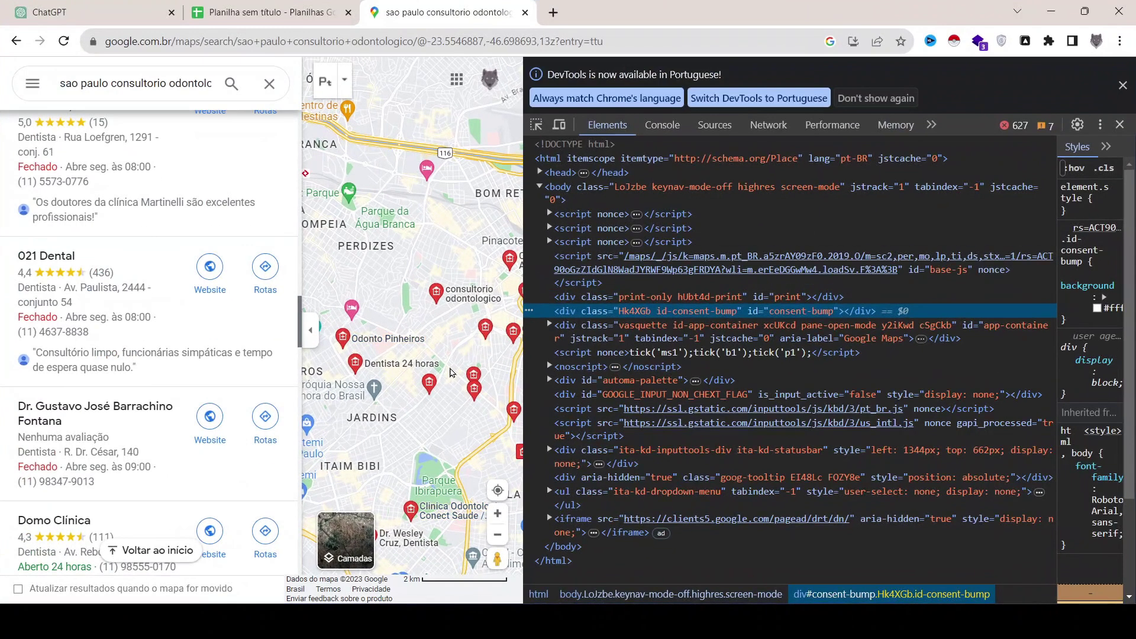
pyautogui.click(260, 12)
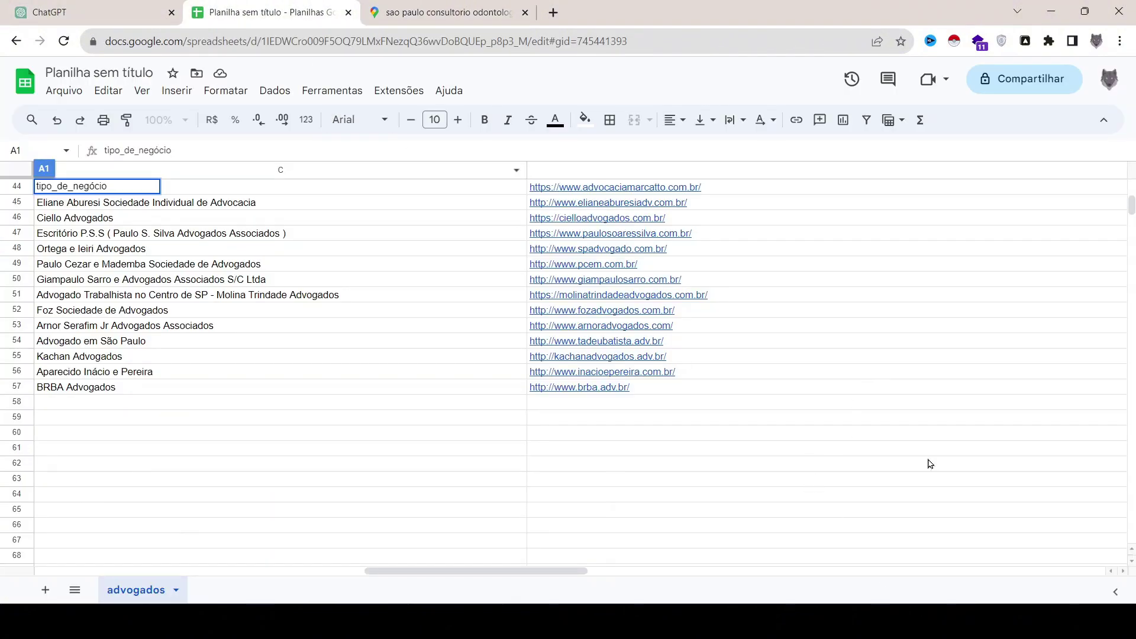
pyautogui.click(1050, 11)
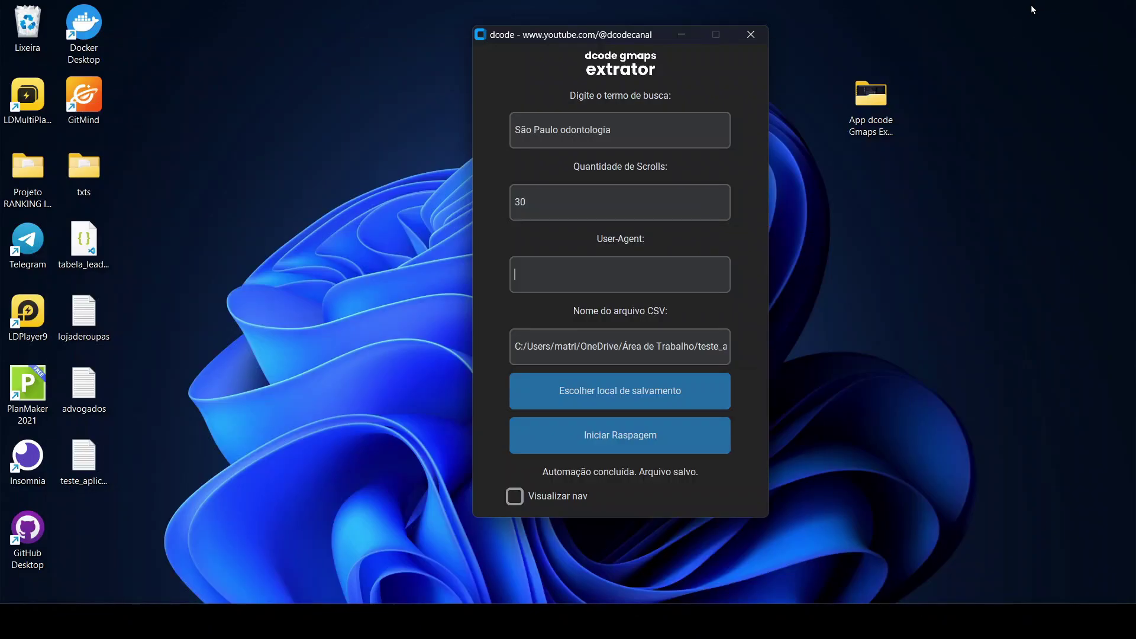
pyautogui.click(81, 464)
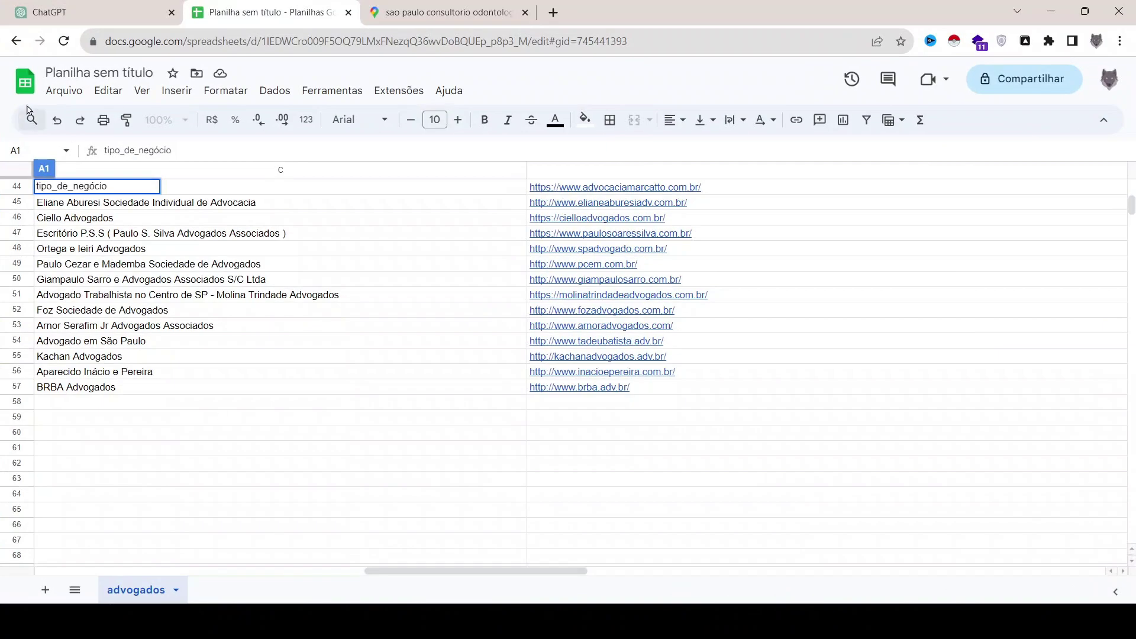
pyautogui.click(25, 82)
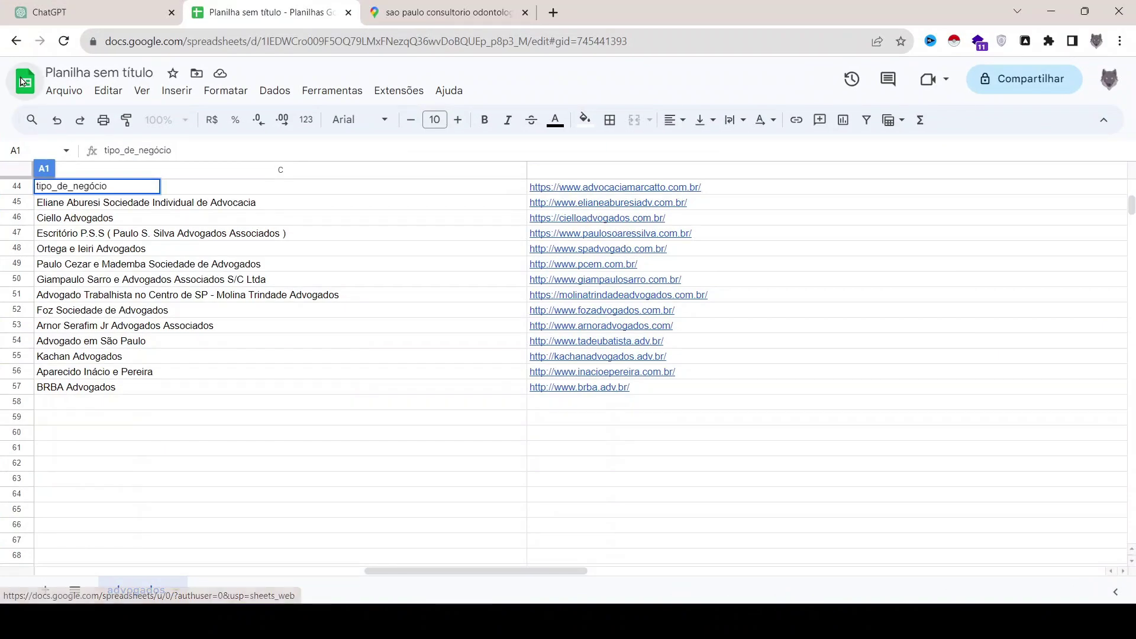
pyautogui.click(628, 127)
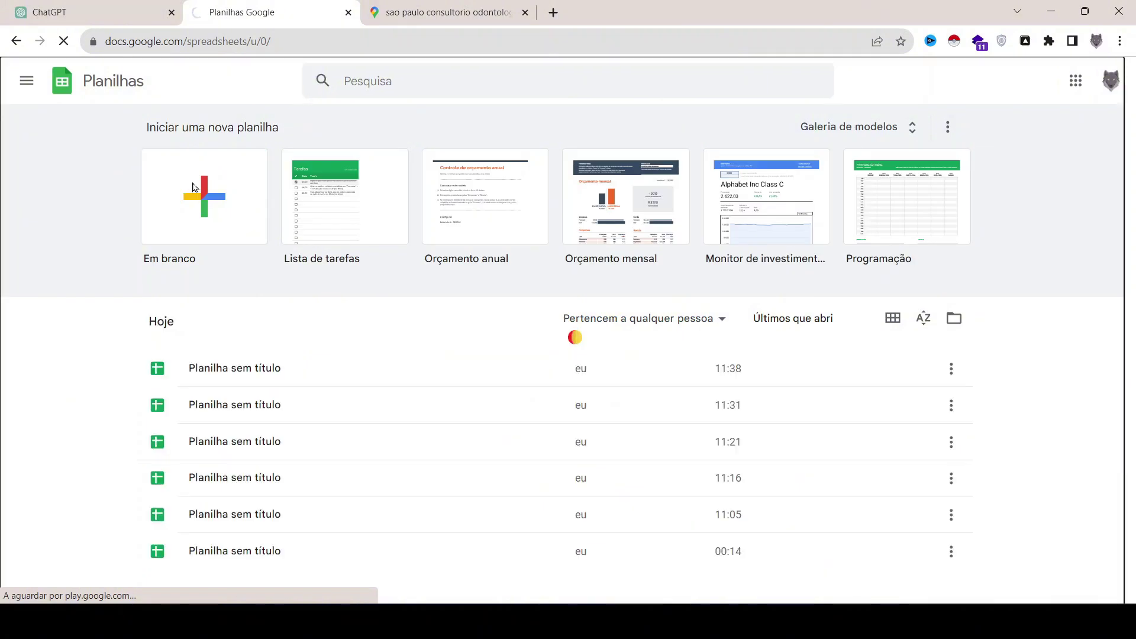
pyautogui.click(193, 188)
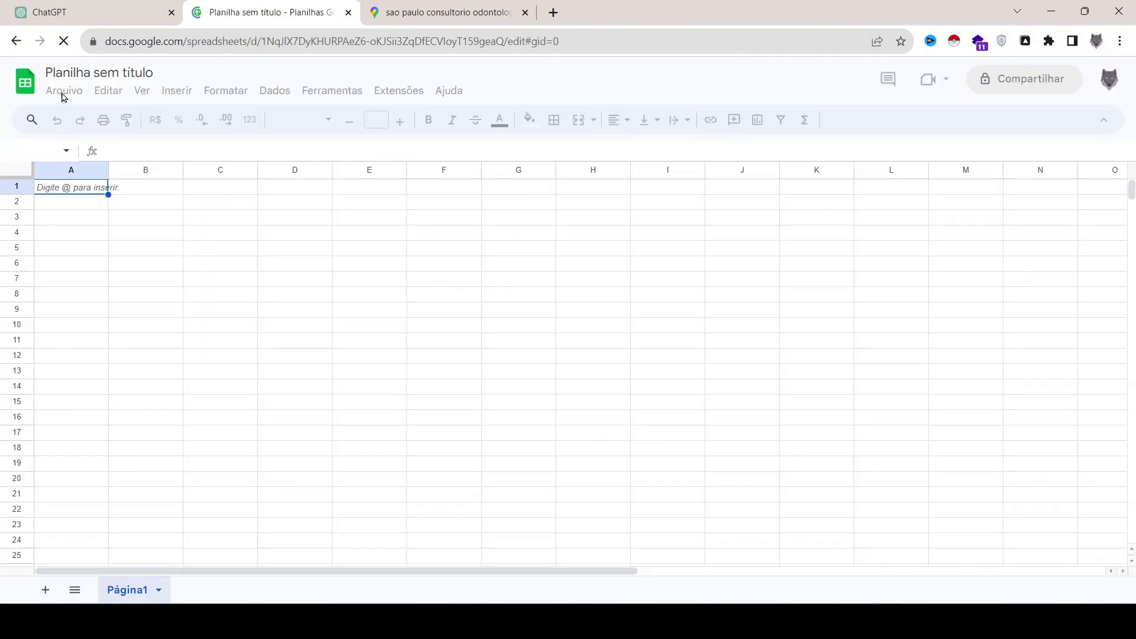
# - Upload and import teste_aplicacao.csv from the desktop, replacing the spreadsheet with automatic separator detection, and reload the page
pyautogui.click(62, 93)
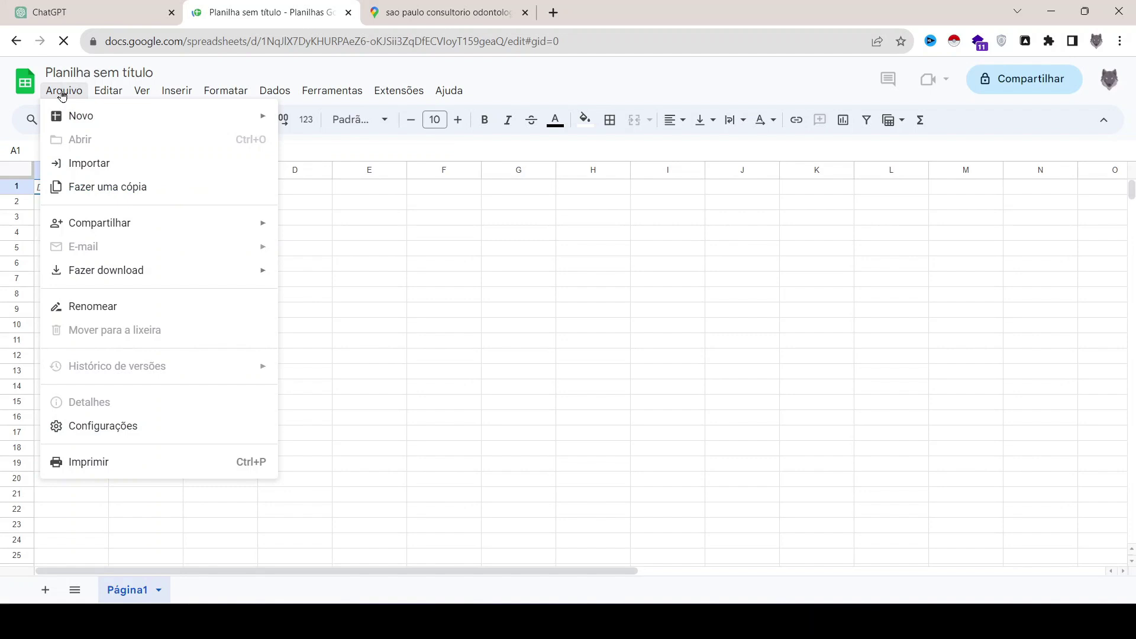
pyautogui.click(125, 163)
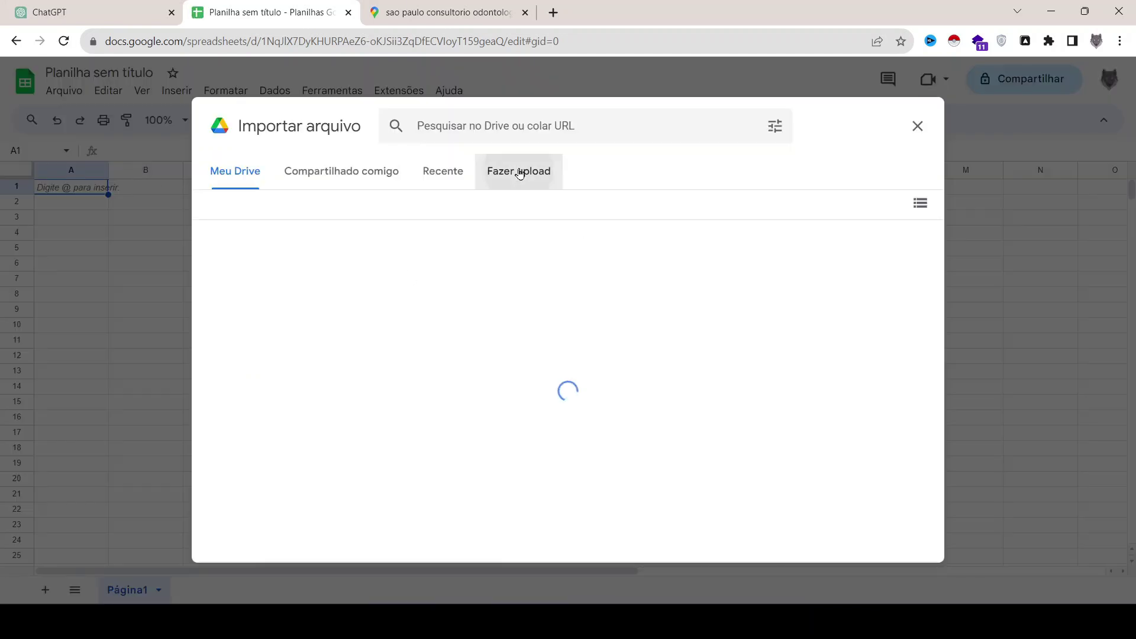
pyautogui.click(519, 171)
pyautogui.click(568, 430)
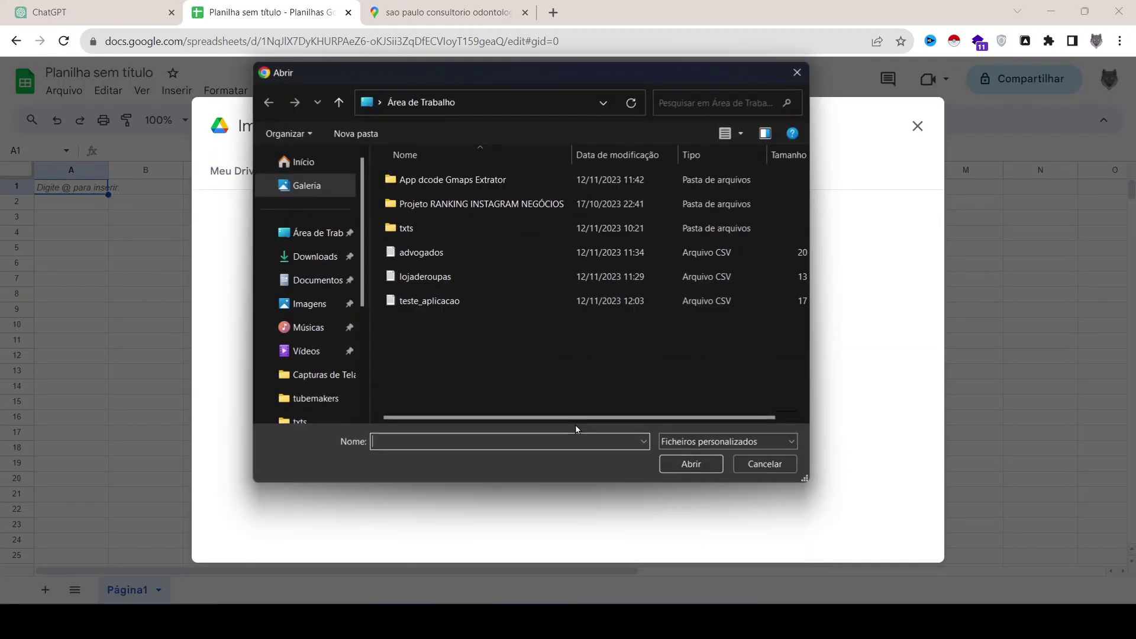
pyautogui.click(499, 303)
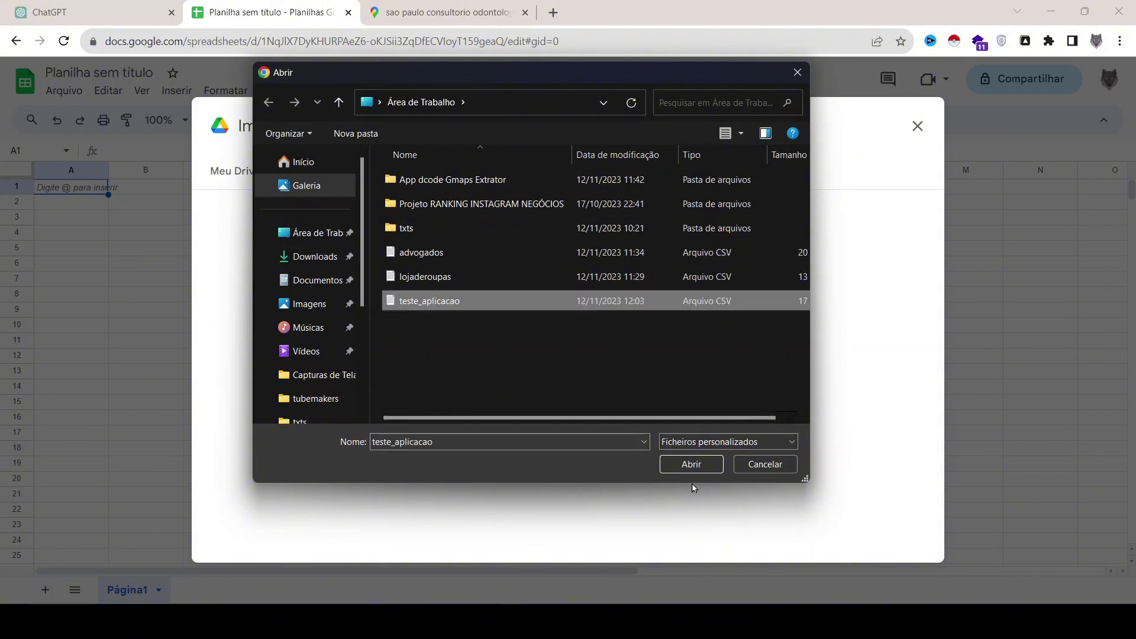
pyautogui.click(697, 465)
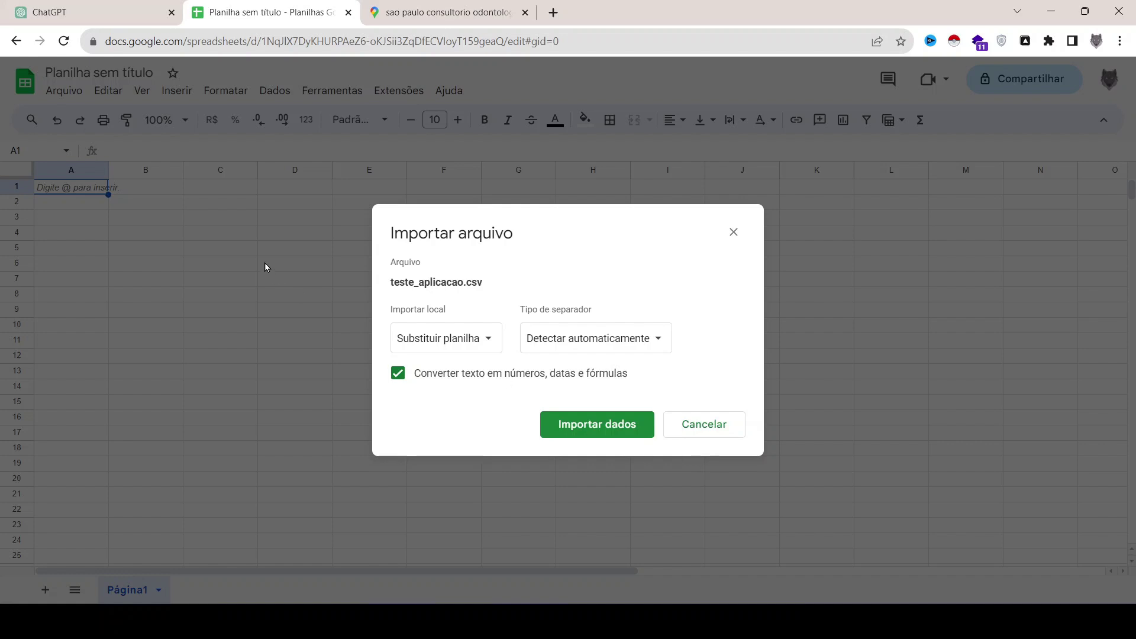
pyautogui.click(587, 436)
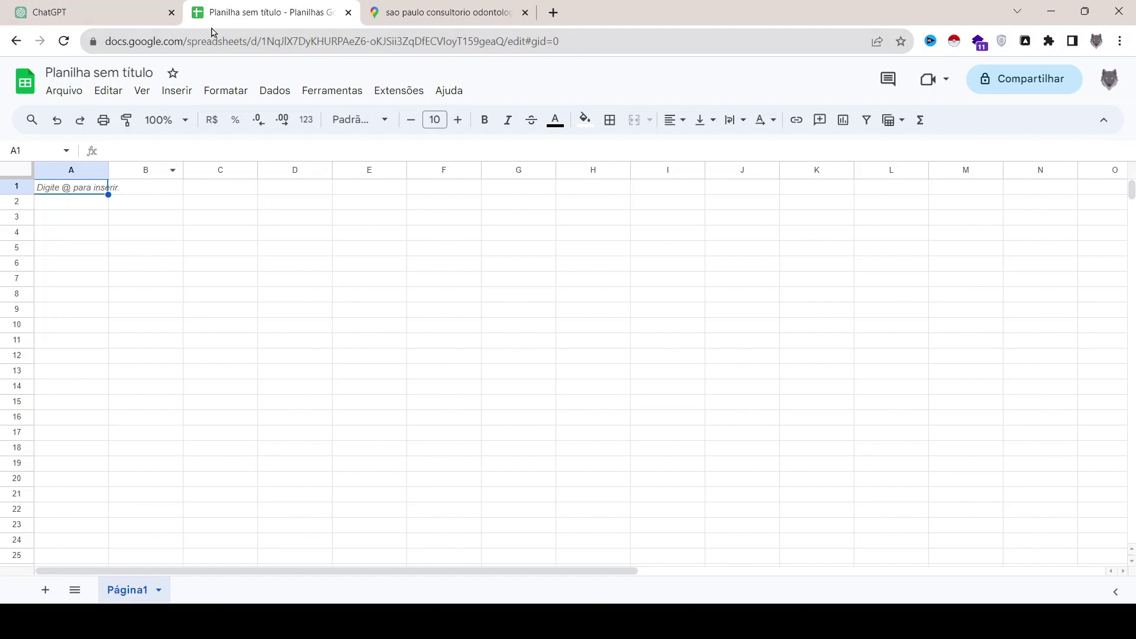
pyautogui.press('F5')
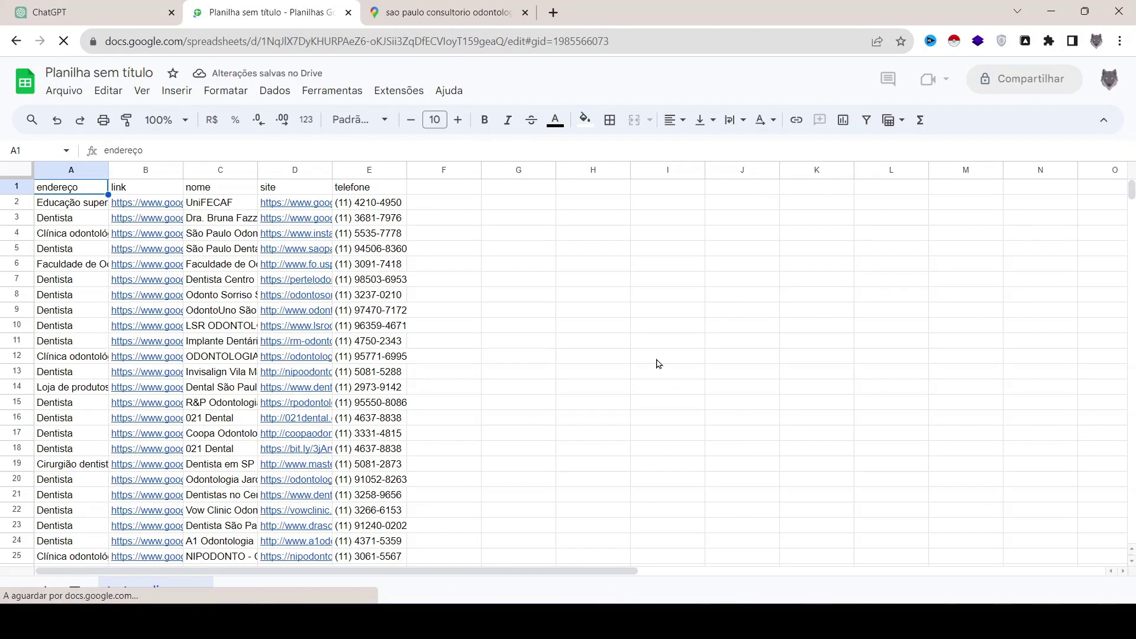
# - Review the imported columns and compare them with the business listings in the Google Maps results
pyautogui.moveTo(139, 198)
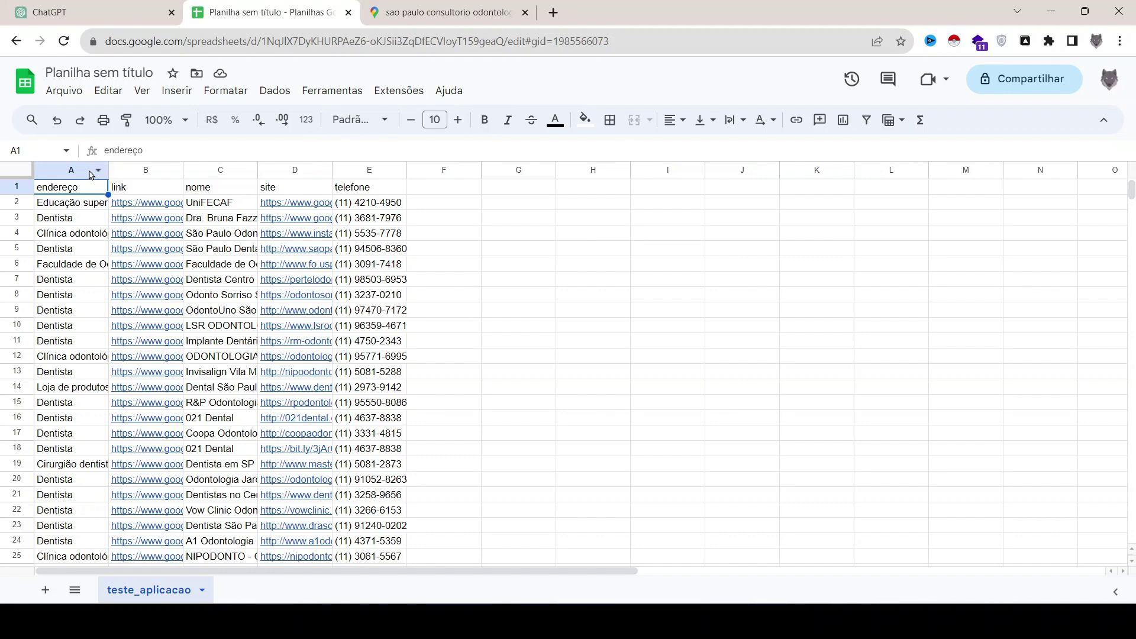
pyautogui.moveTo(1132, 192)
pyautogui.mouseDown()
pyautogui.moveTo(1131, 223)
pyautogui.moveTo(1131, 187)
pyautogui.mouseUp()
pyautogui.hotkey('alt', 'Tab')
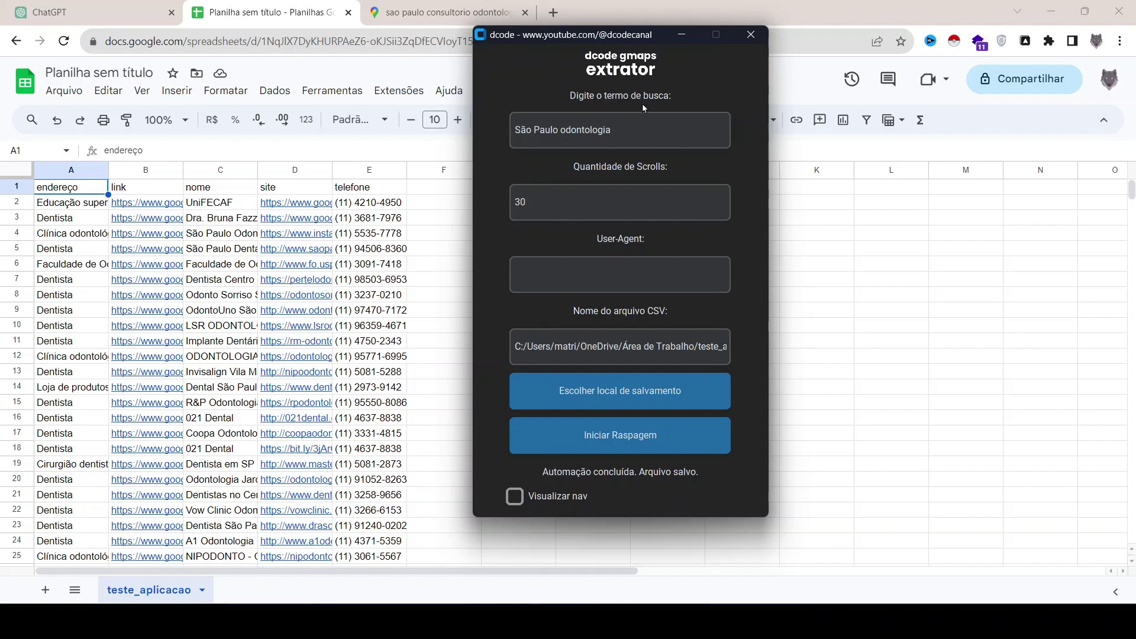
pyautogui.click(681, 36)
pyautogui.click(448, 13)
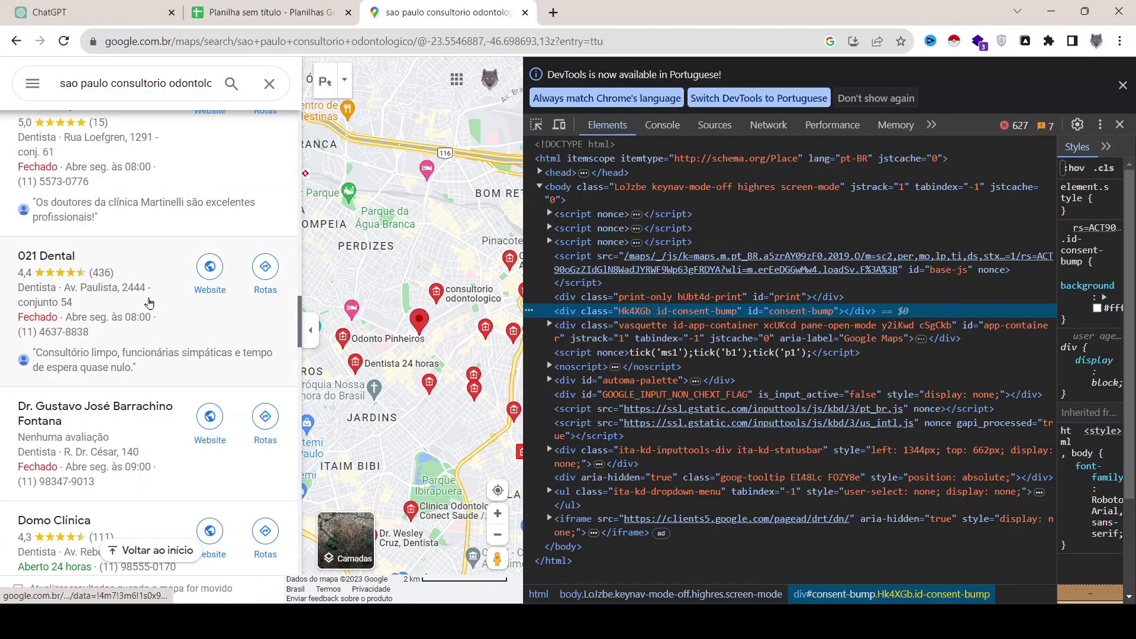
pyautogui.scroll(1, 149, 303)
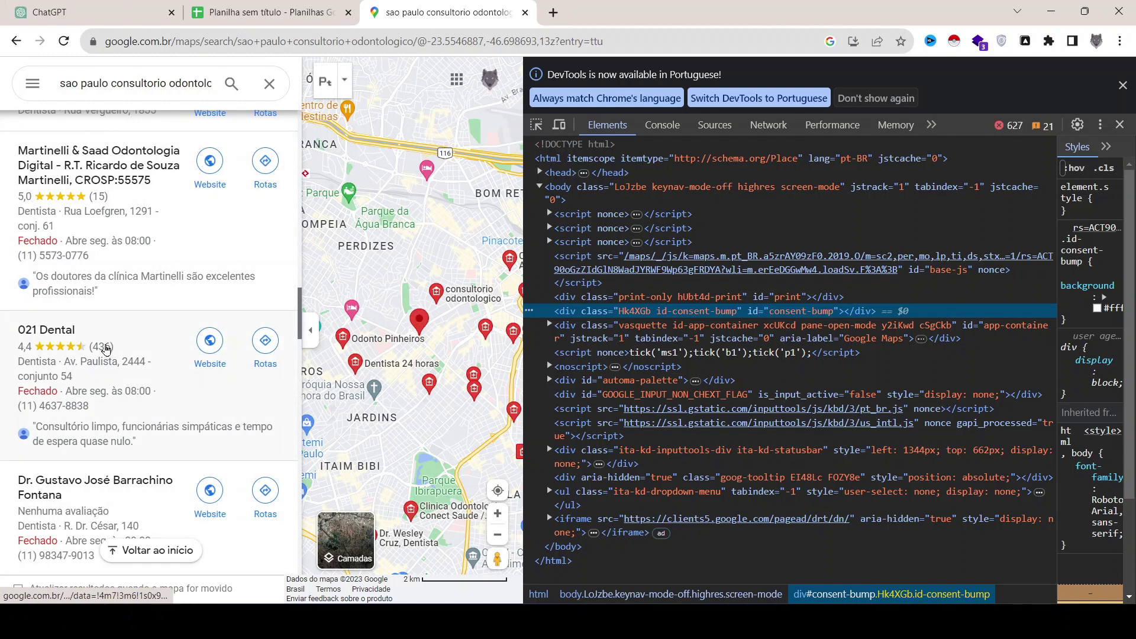
# - Back in the spreadsheet, fit the site and link columns to their contents and widen column A to show its full entries
pyautogui.click(241, 7)
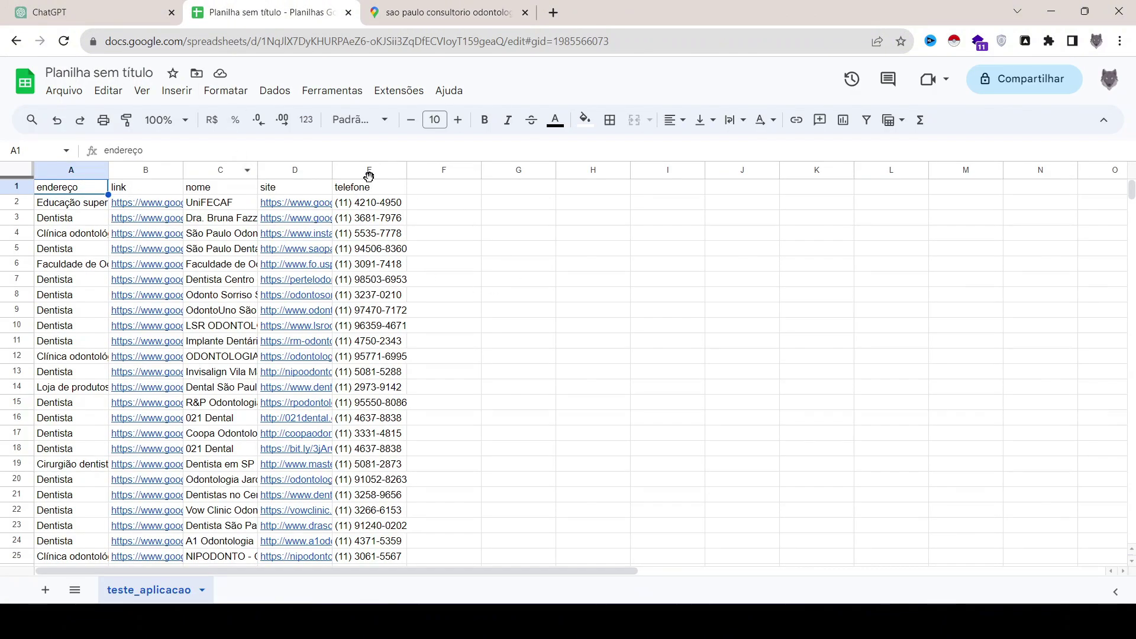
pyautogui.doubleClick(332, 170)
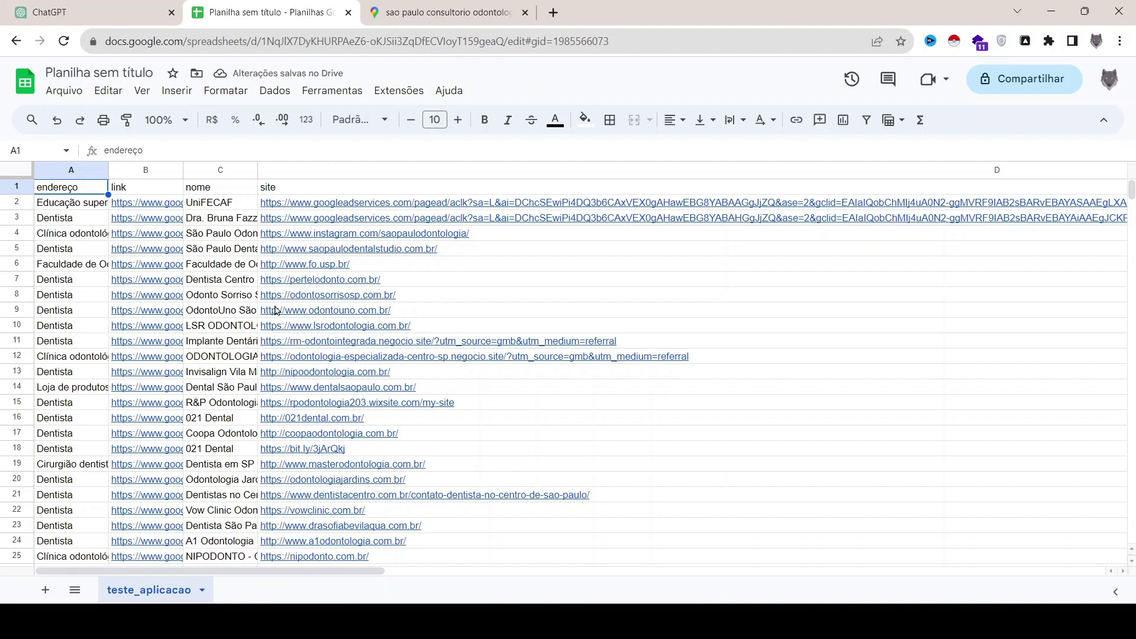
pyautogui.doubleClick(183, 170)
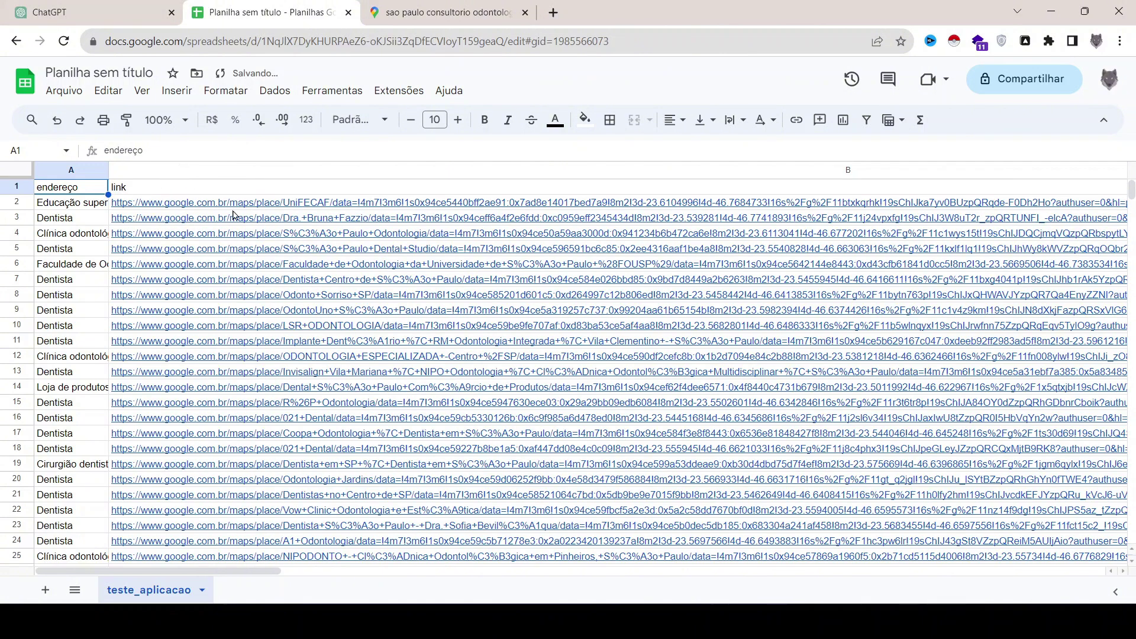
pyautogui.moveTo(225, 207)
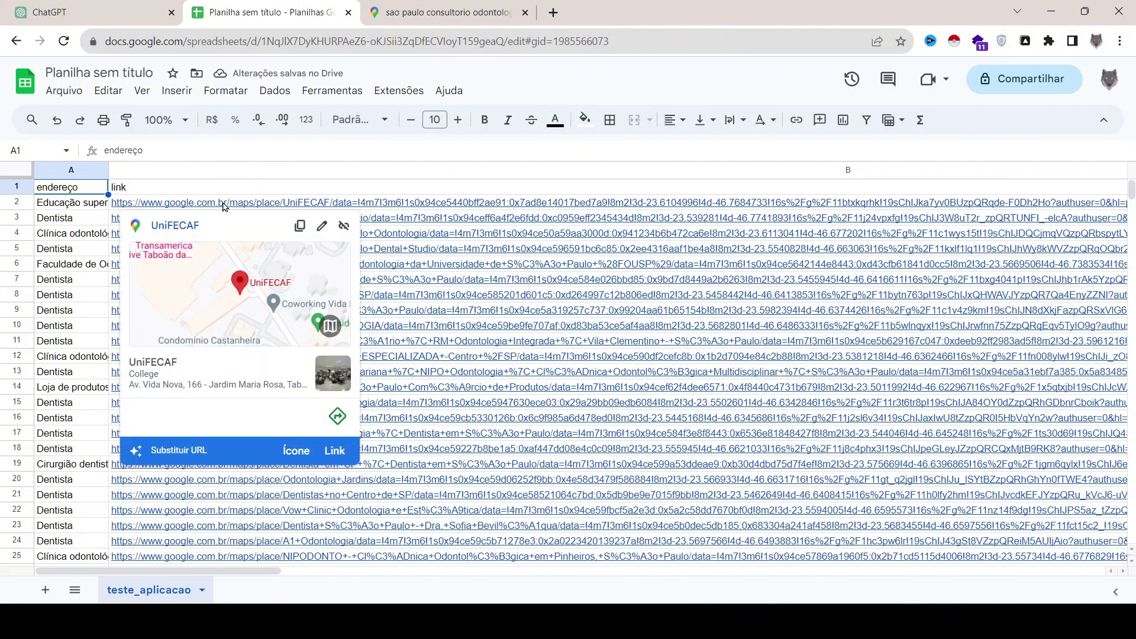
pyautogui.click(71, 177)
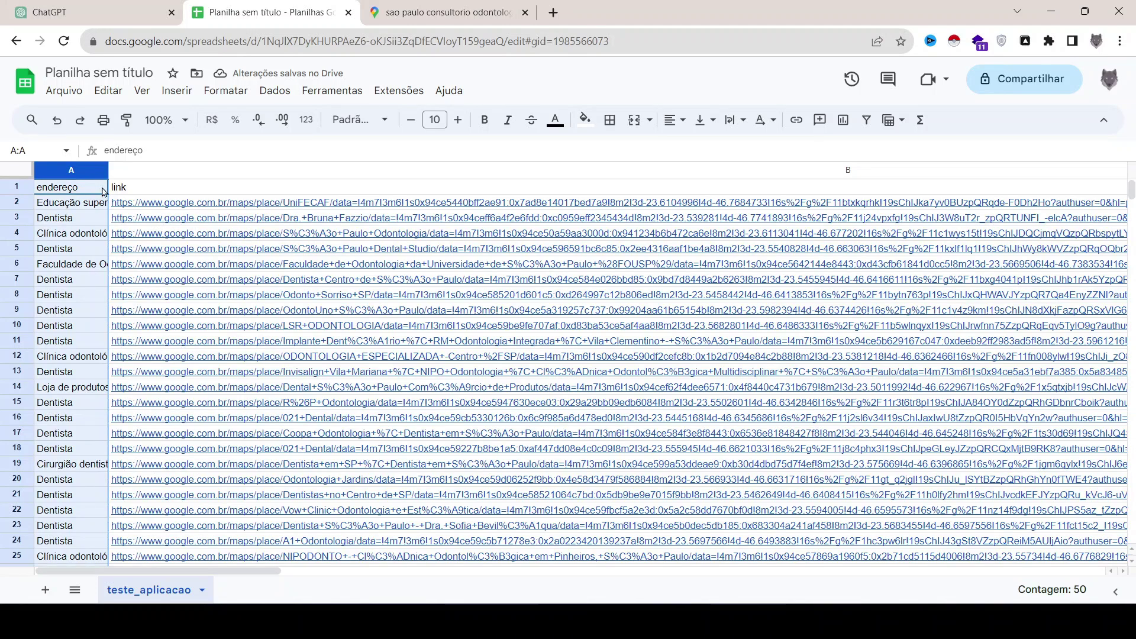
pyautogui.moveTo(109, 170); pyautogui.dragTo(200, 173)
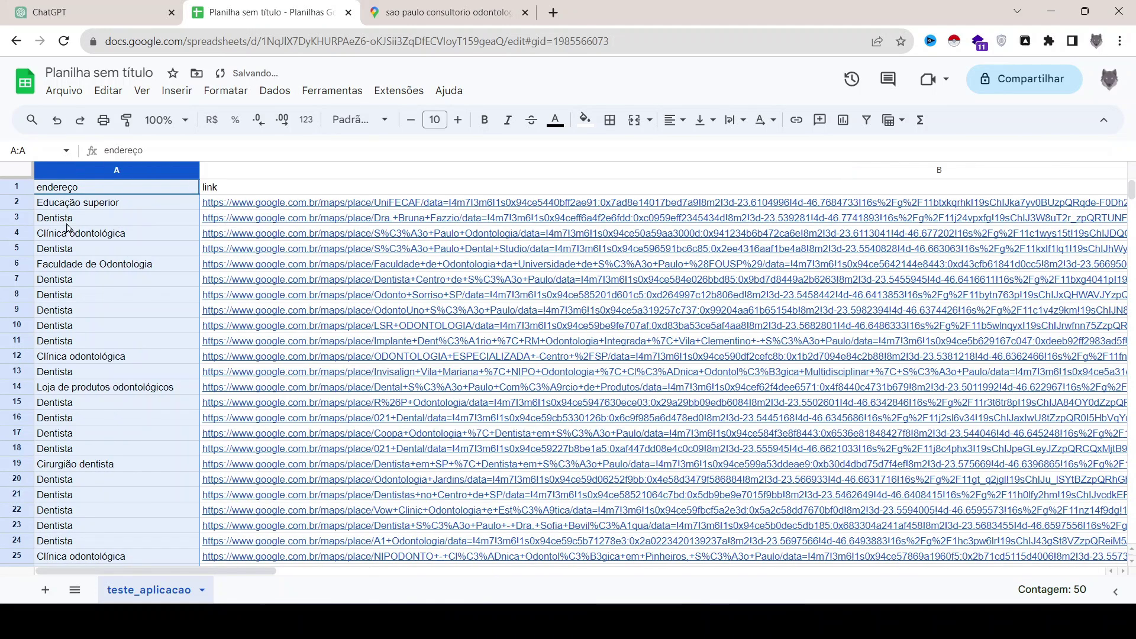
# - Inspect the ODONTOLOGIA ESPECIALIZADA listing in Google Maps and expand its nested HTML elements down to the qty3Ue div
pyautogui.click(483, 7)
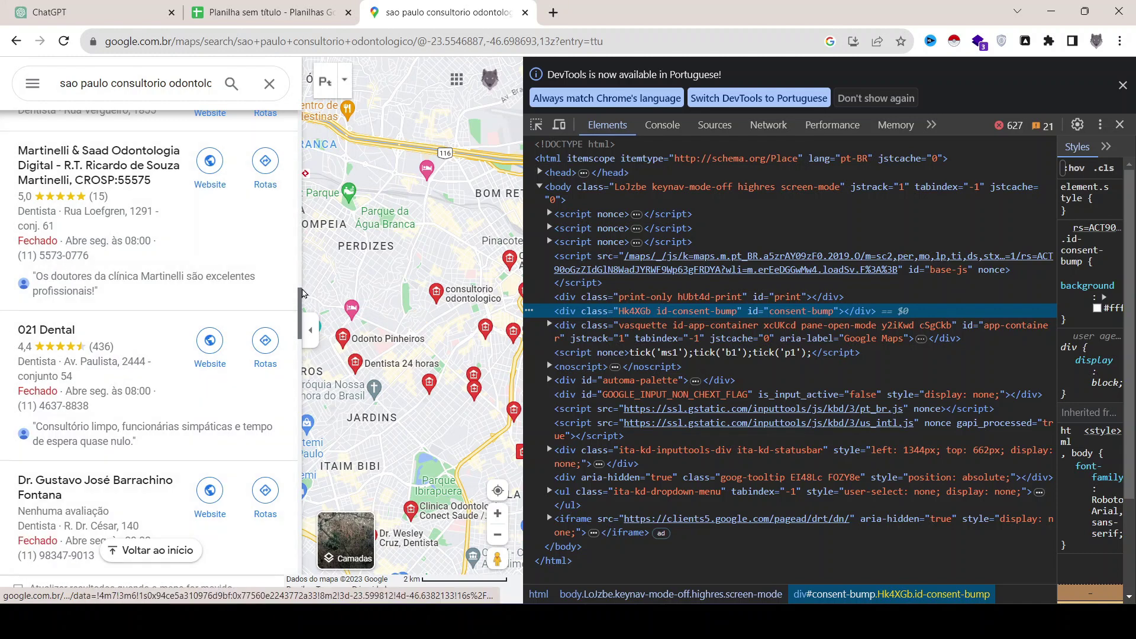
pyautogui.moveTo(300, 302); pyautogui.dragTo(299, 345)
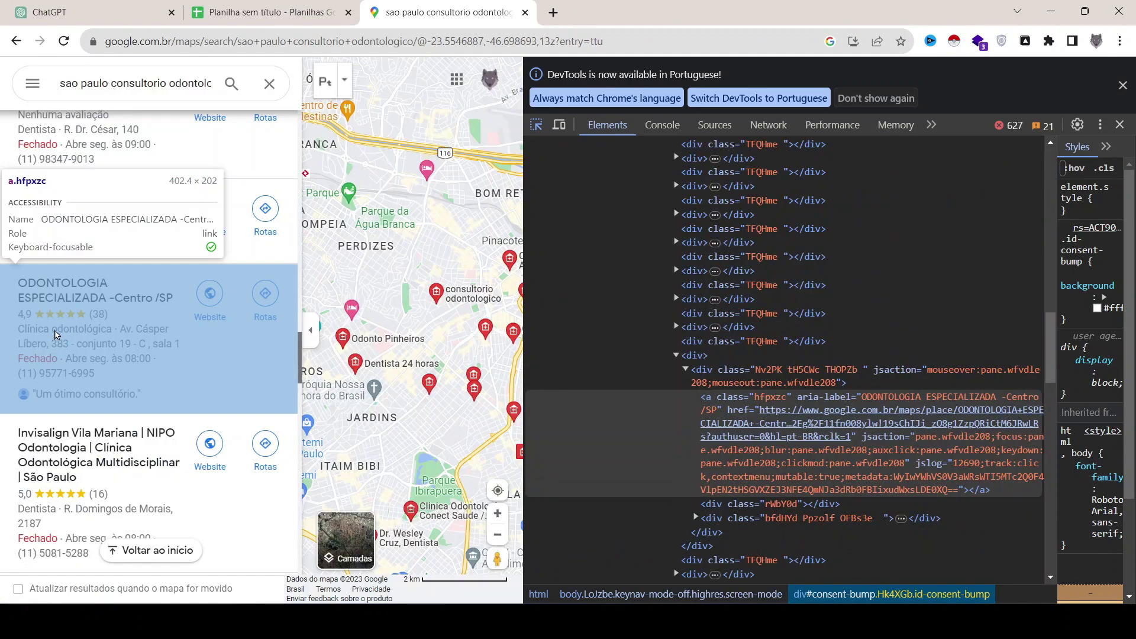
pyautogui.click(55, 334)
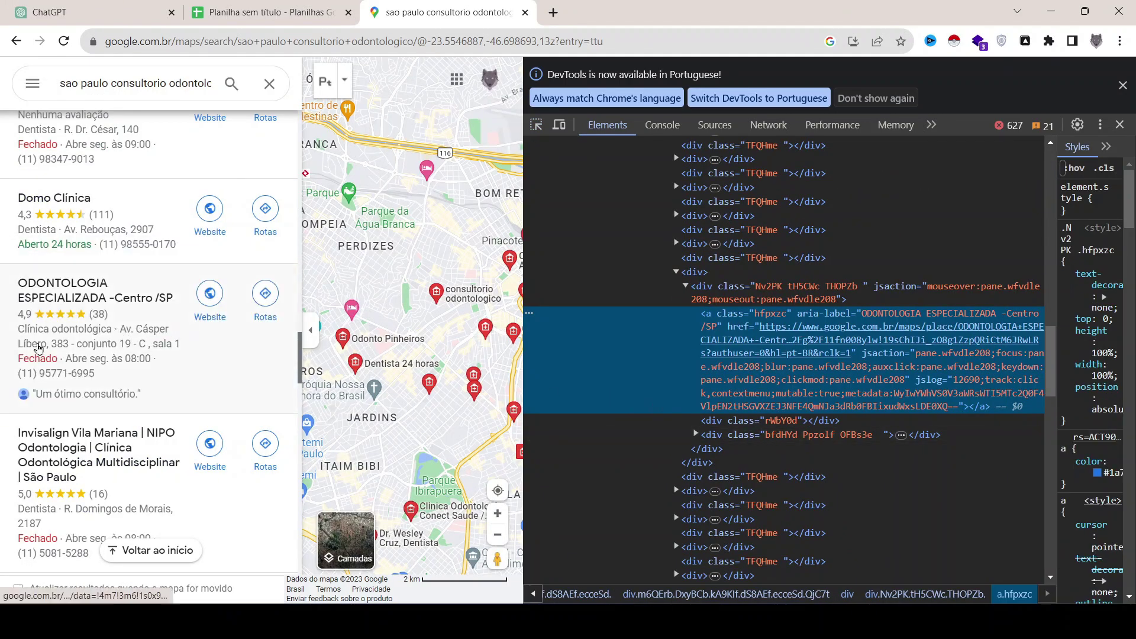
pyautogui.click(697, 436)
pyautogui.click(710, 505)
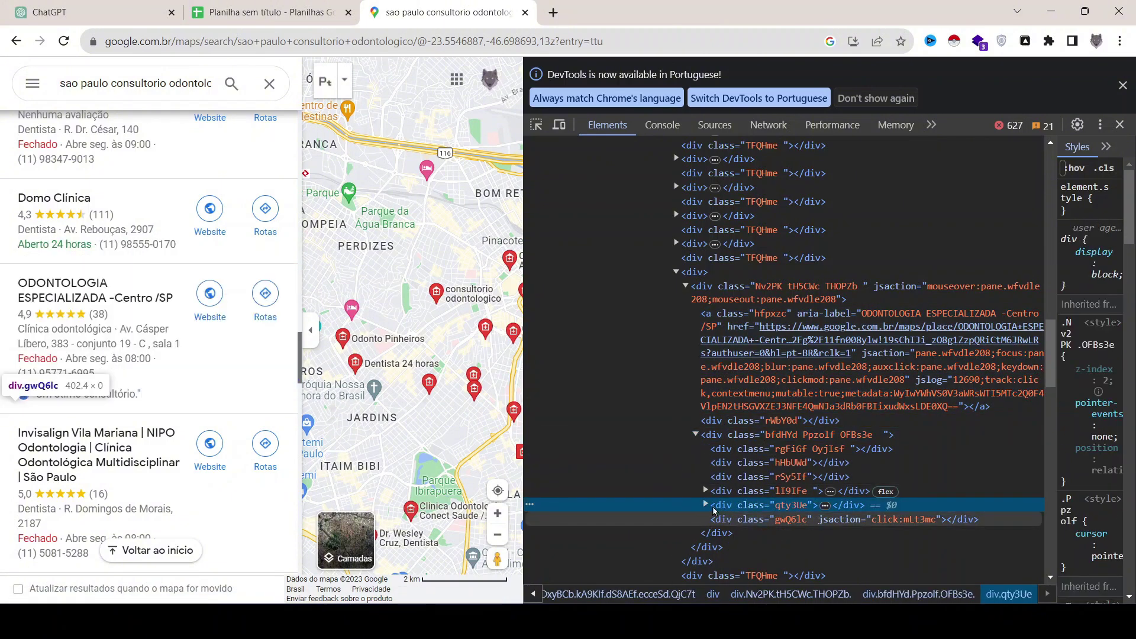
pyautogui.click(706, 506)
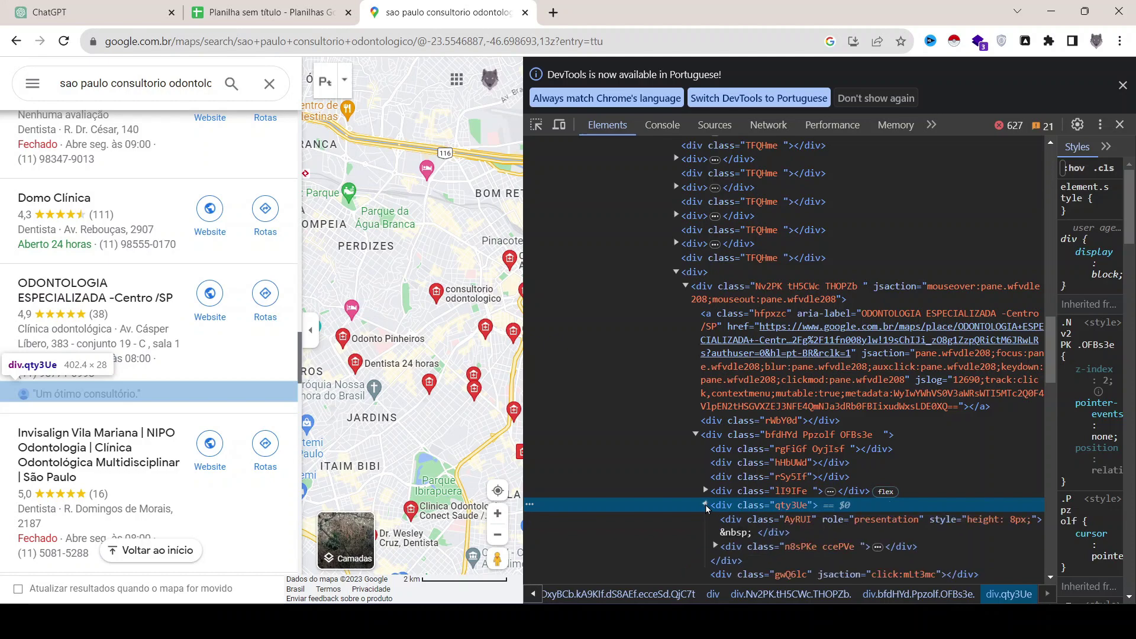
# - Rename the column header in cell A1 of the spreadsheet to tipo_negocio
pyautogui.click(227, 7)
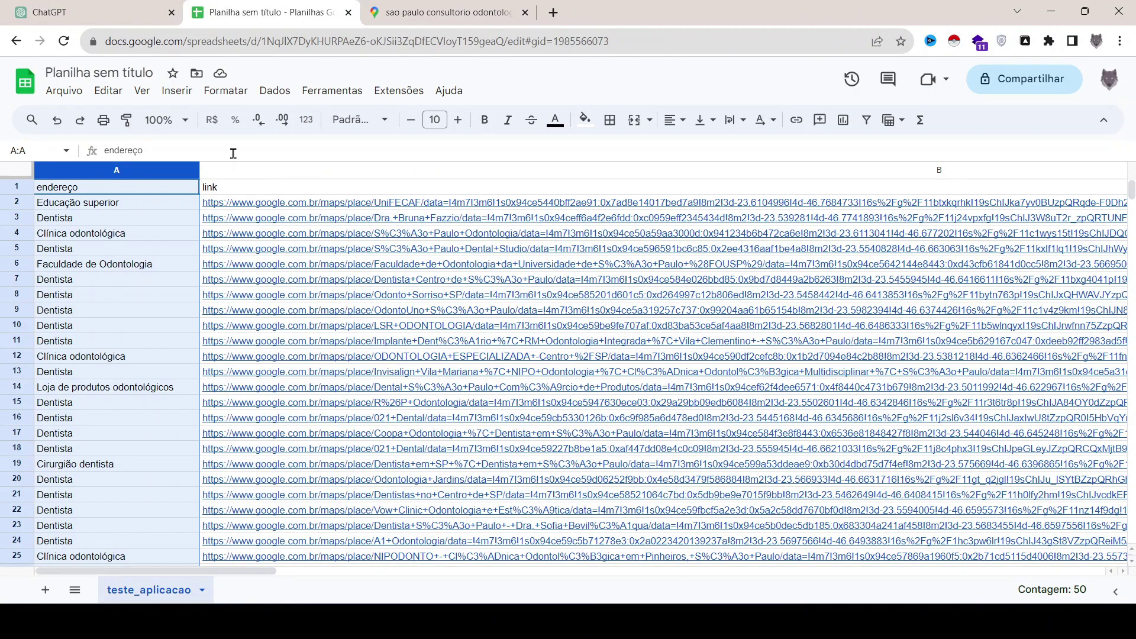
pyautogui.click(234, 153)
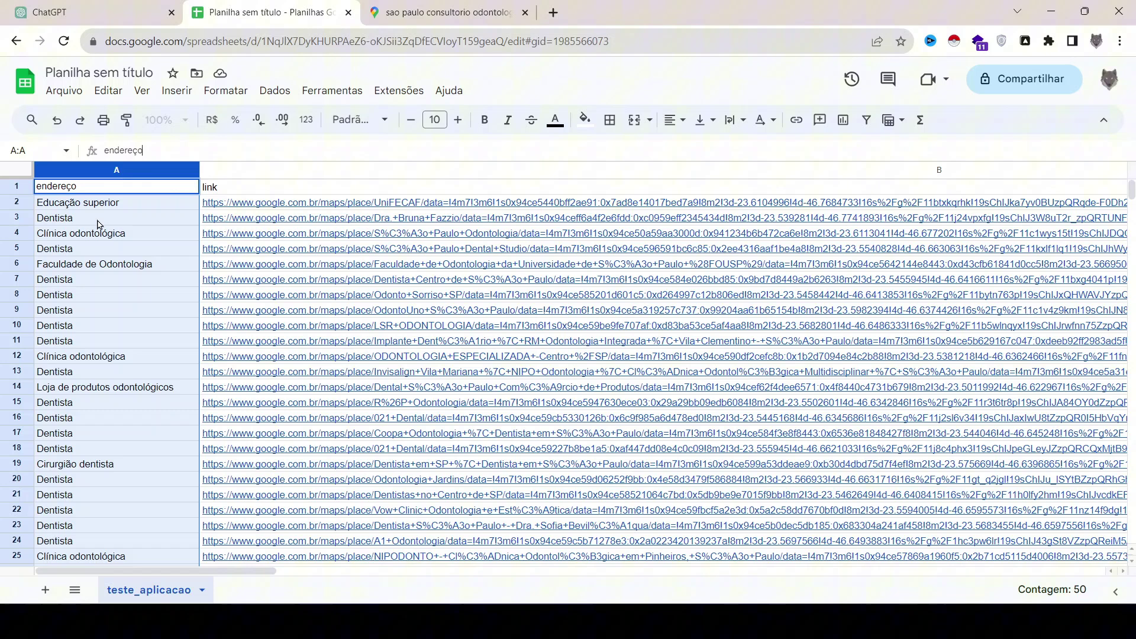
pyautogui.click(247, 185)
pyautogui.click(72, 187)
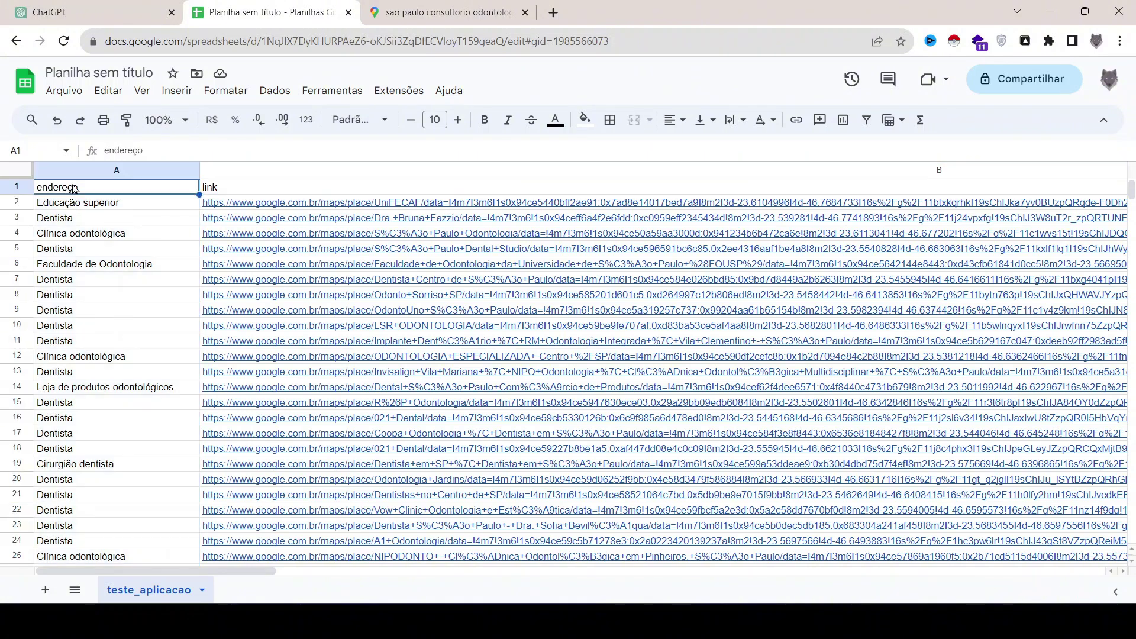
pyautogui.click(72, 186)
pyautogui.doubleClick(72, 185)
pyautogui.write('tipo_negocio')
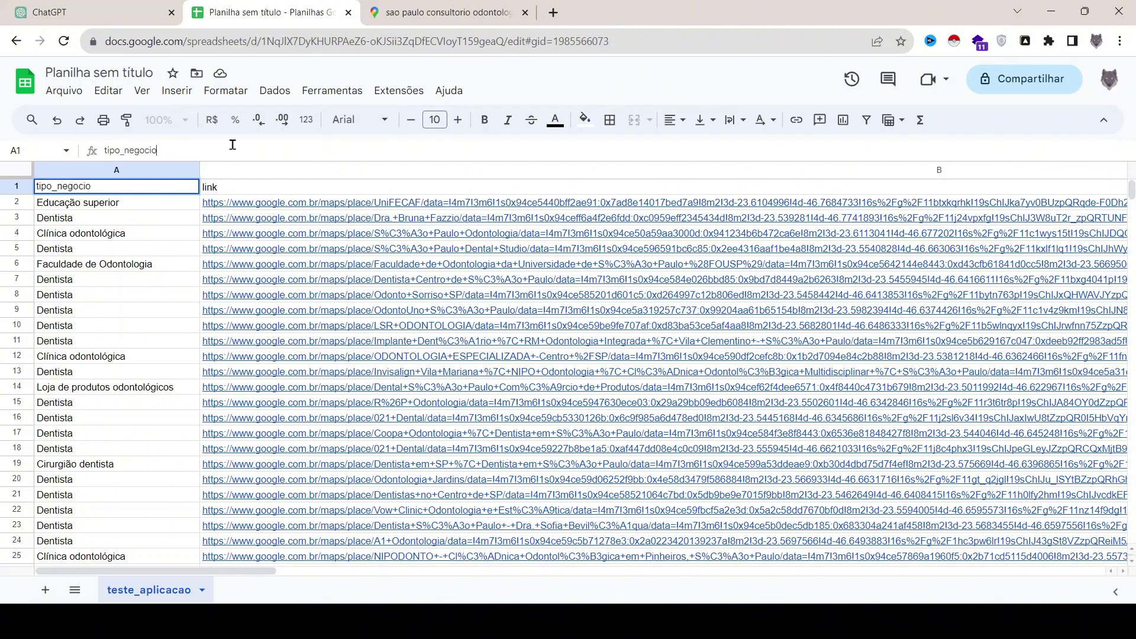
pyautogui.click(50, 205)
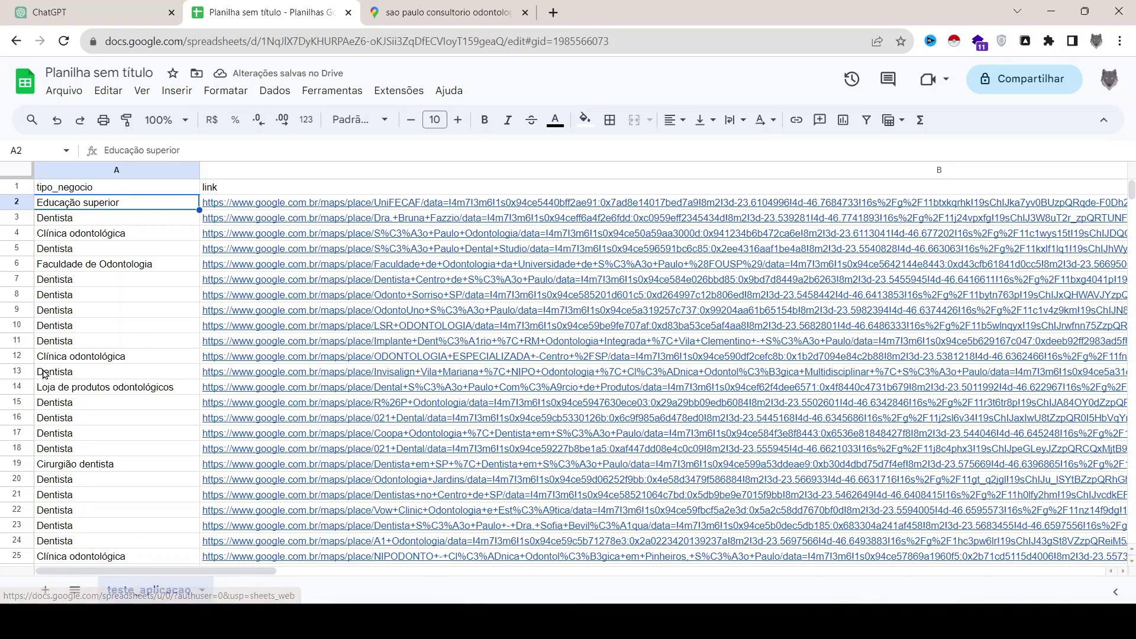
pyautogui.click(127, 235)
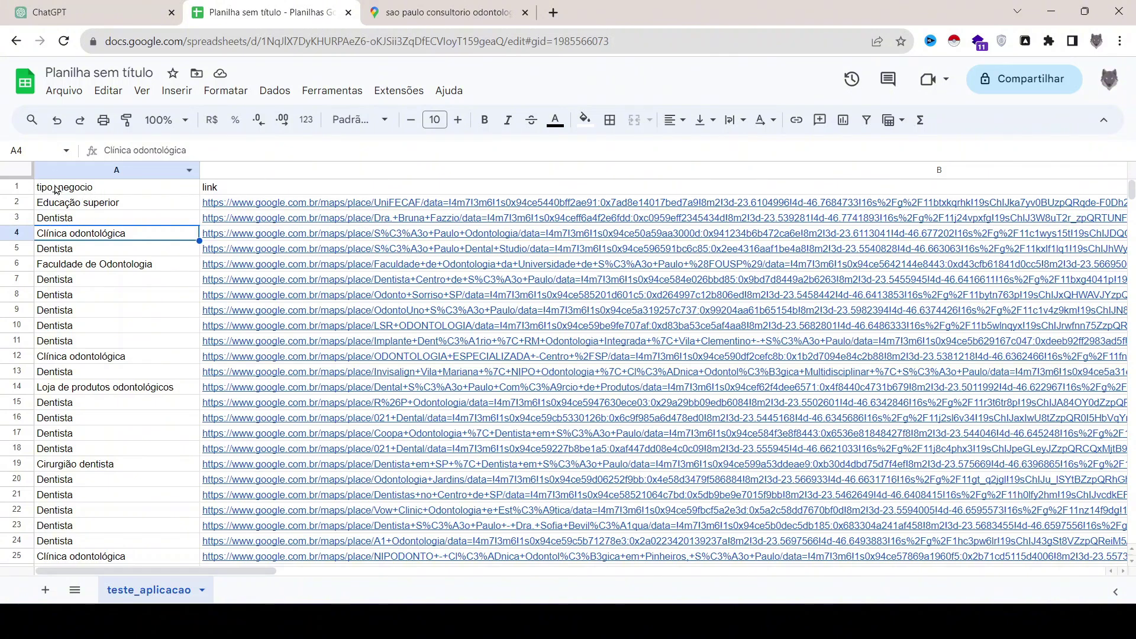
# - Narrow column A of the spreadsheet to bring the link column closer to the business types
pyautogui.click(279, 170)
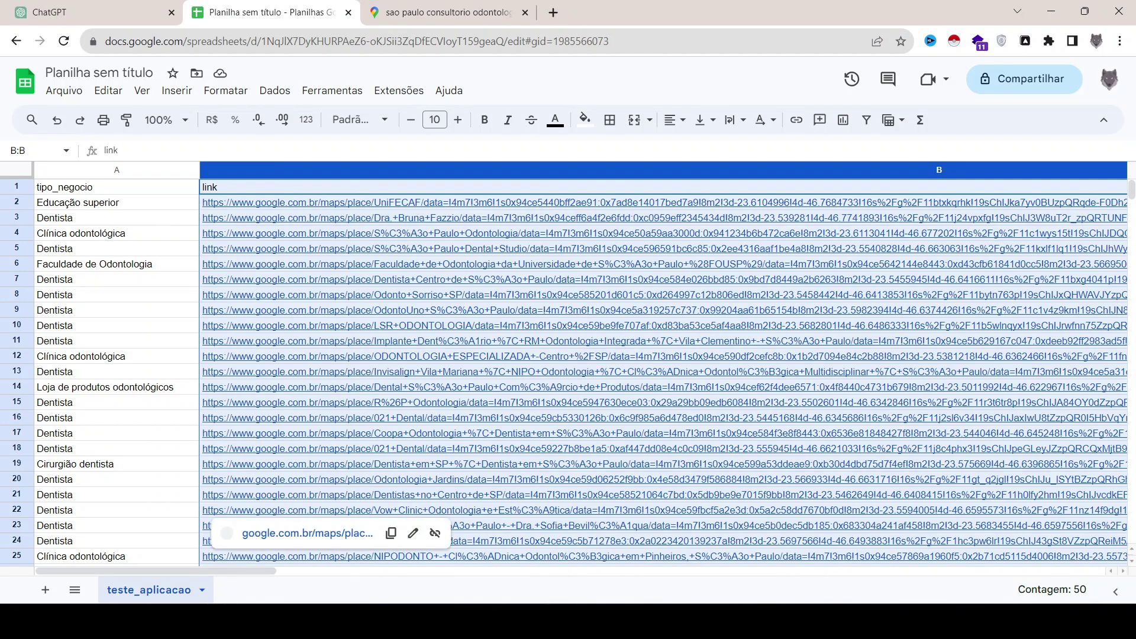
pyautogui.moveTo(887, 621)
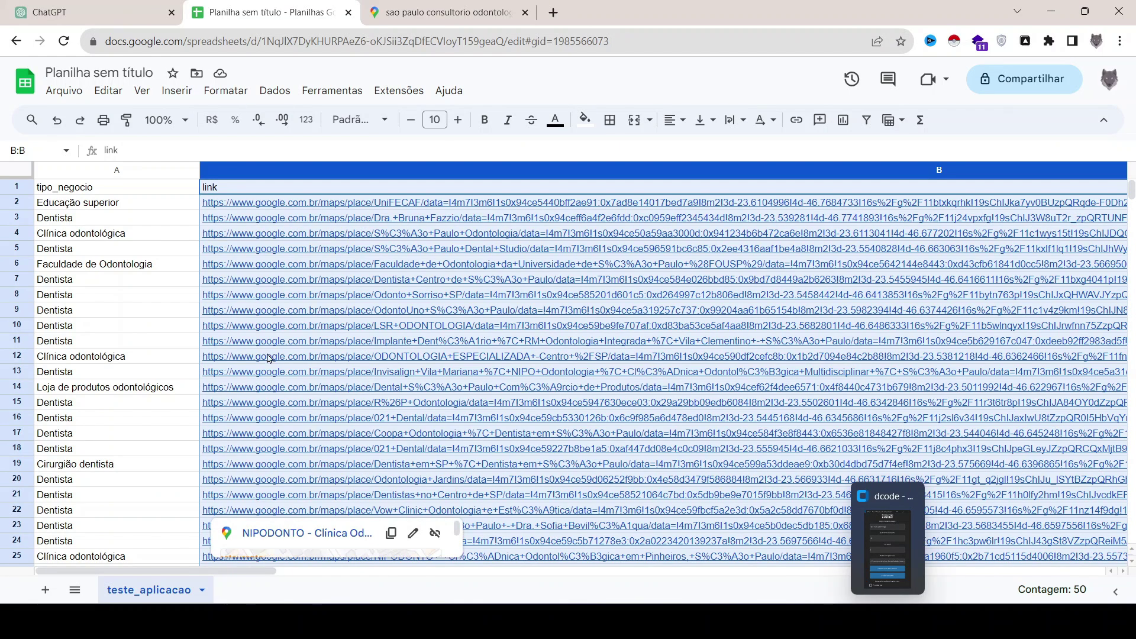
pyautogui.click(326, 148)
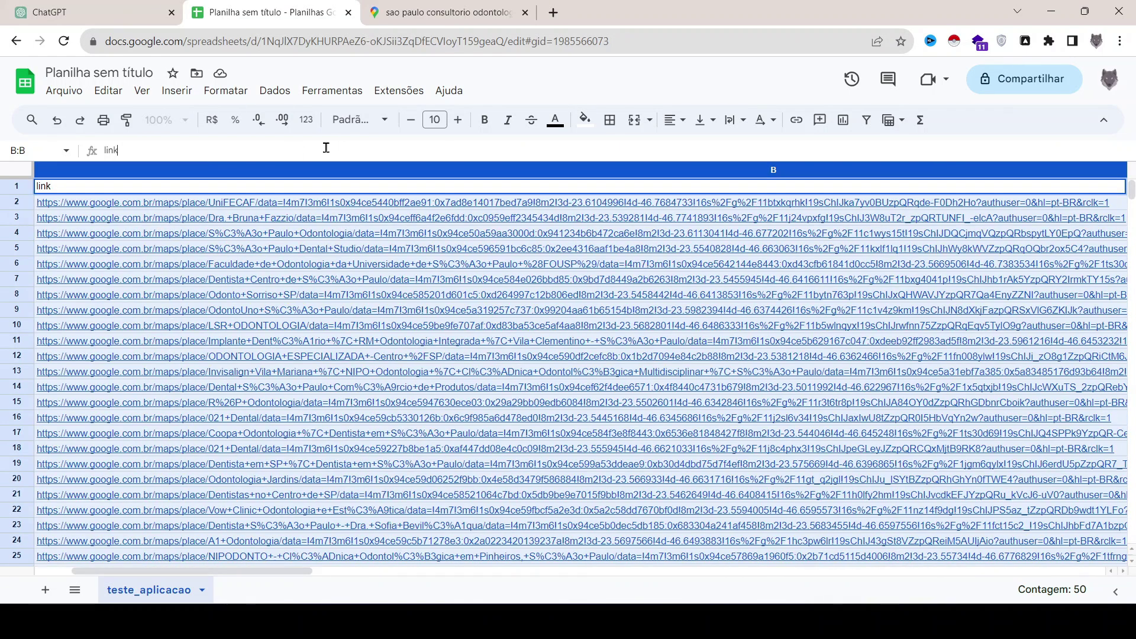
pyautogui.moveTo(197, 570); pyautogui.dragTo(160, 570)
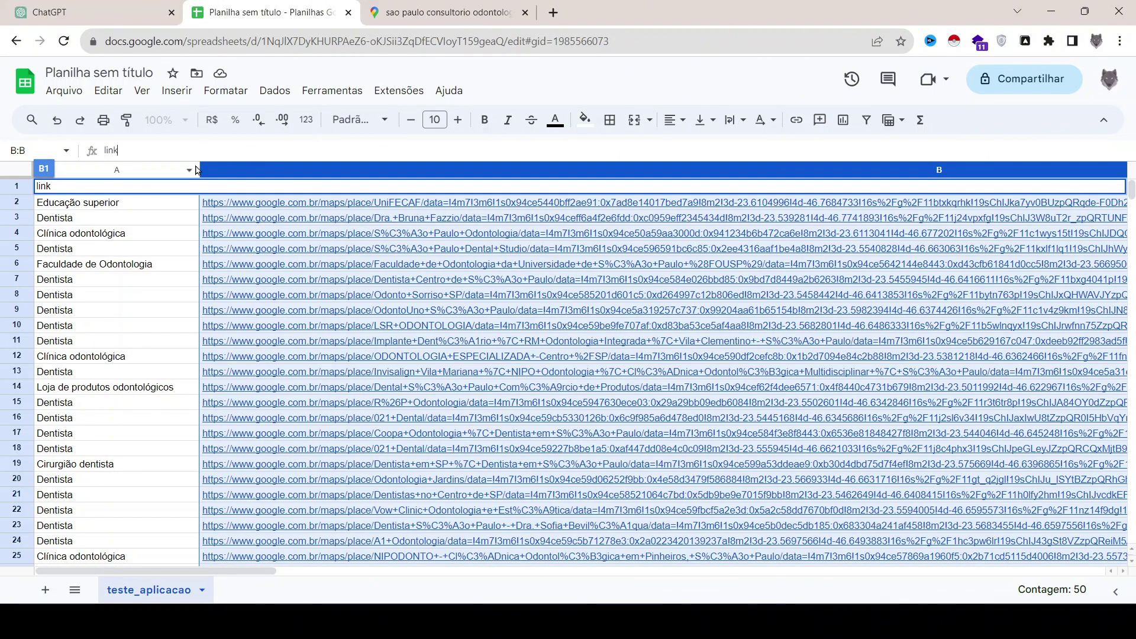
pyautogui.moveTo(198, 169); pyautogui.dragTo(150, 169)
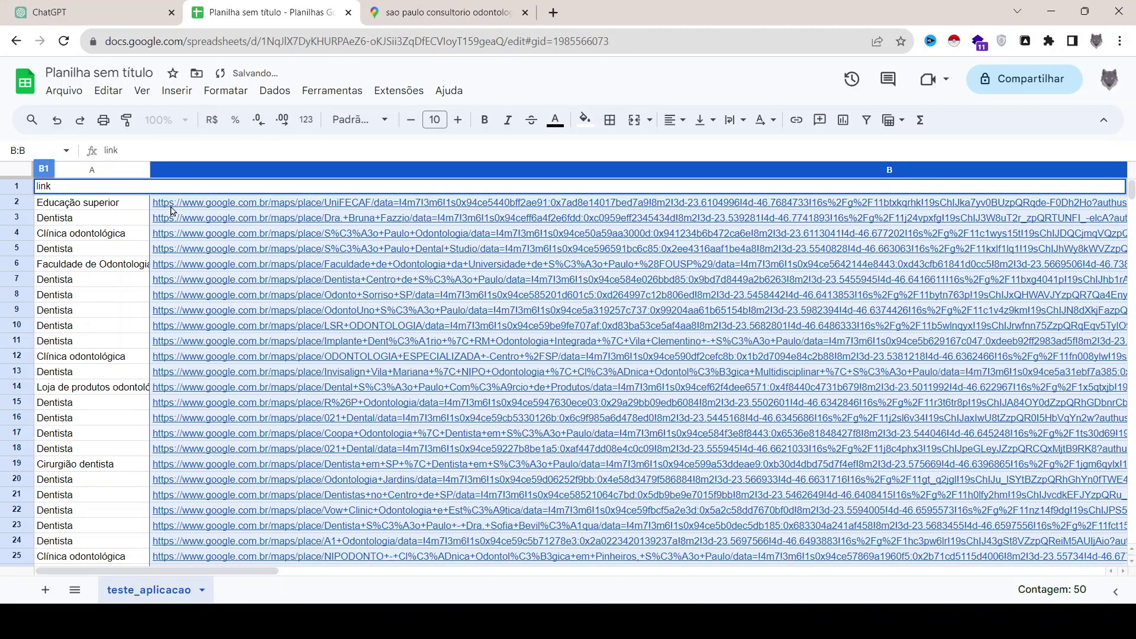
pyautogui.click(87, 219)
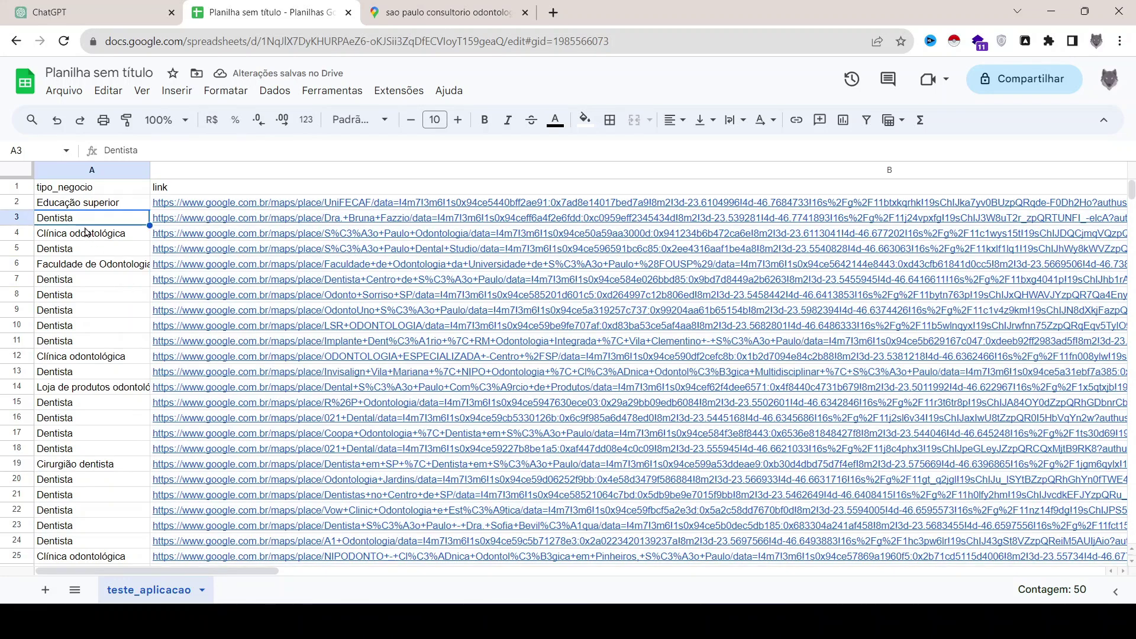
pyautogui.moveTo(134, 569); pyautogui.dragTo(3, 420)
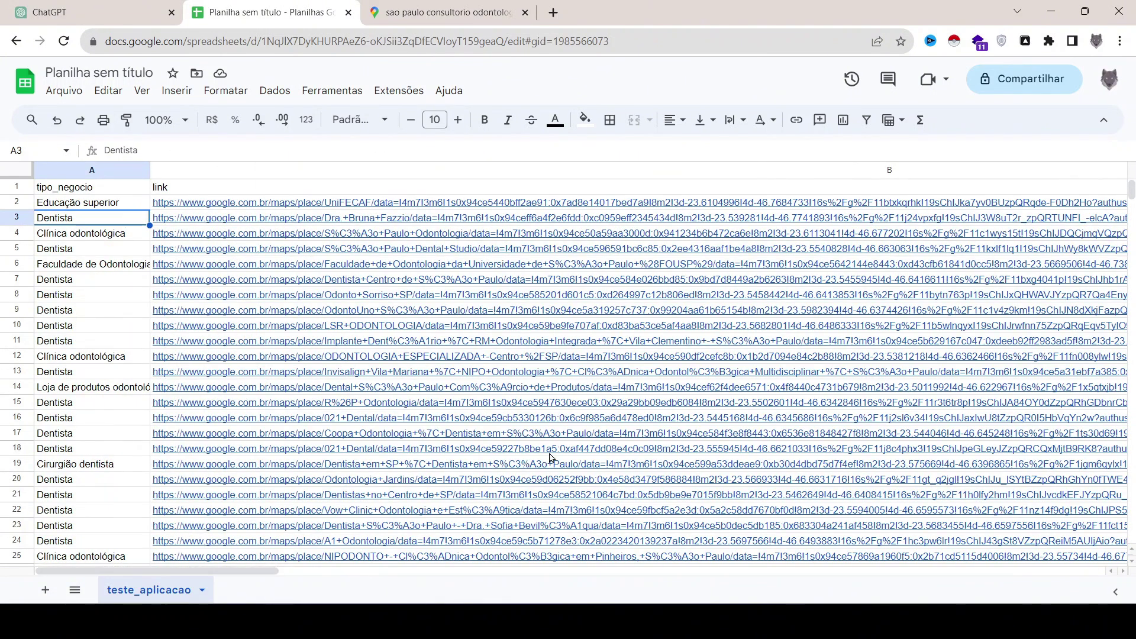
# - Switch to the Google Maps search results and look through the saved workflows in the Automa extension
pyautogui.click(110, 8)
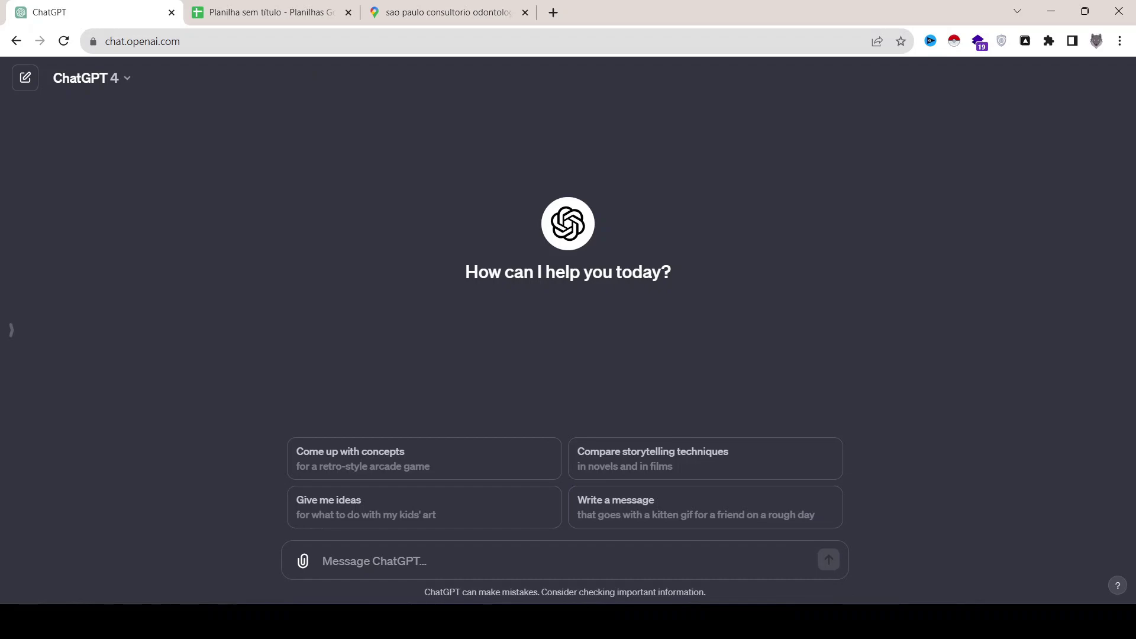
pyautogui.hotkey('alt', 'Tab')
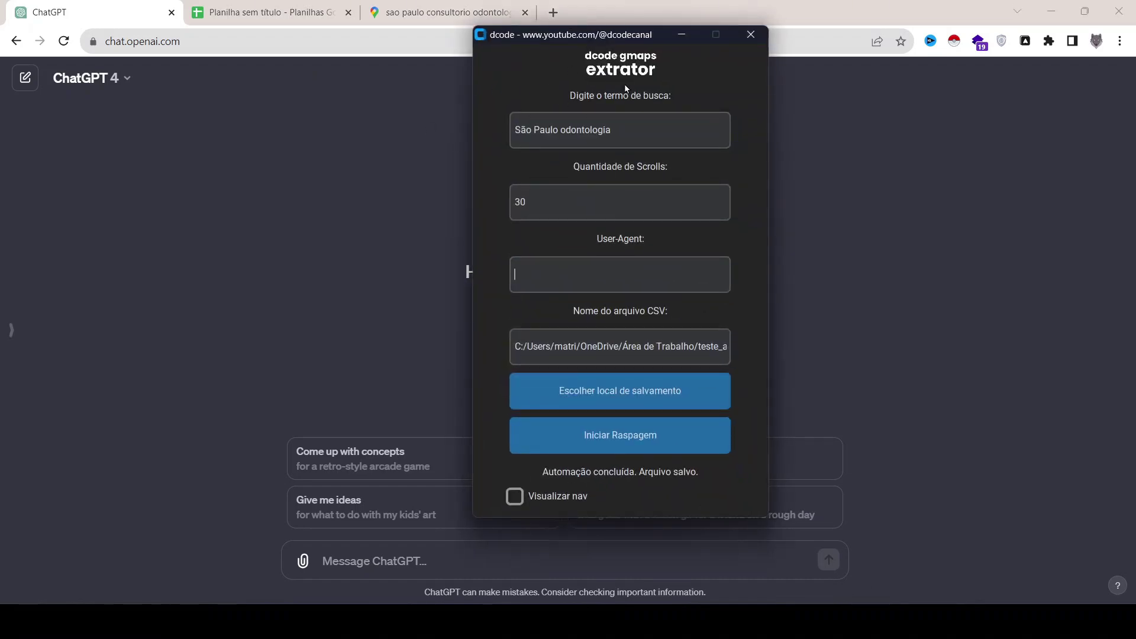
pyautogui.click(424, 6)
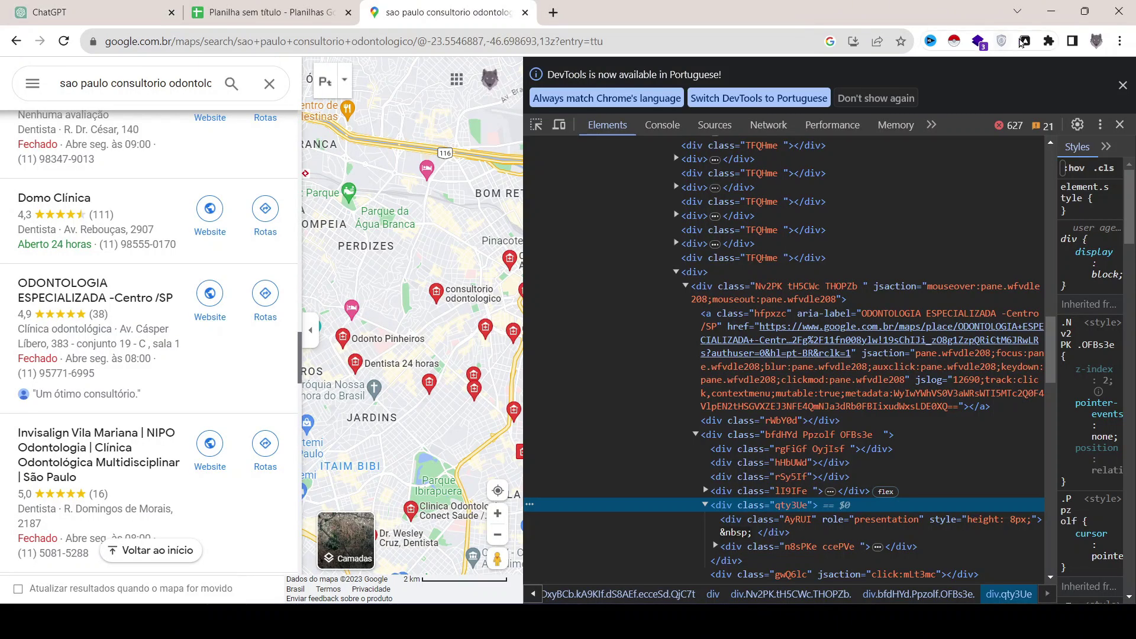
pyautogui.click(1025, 41)
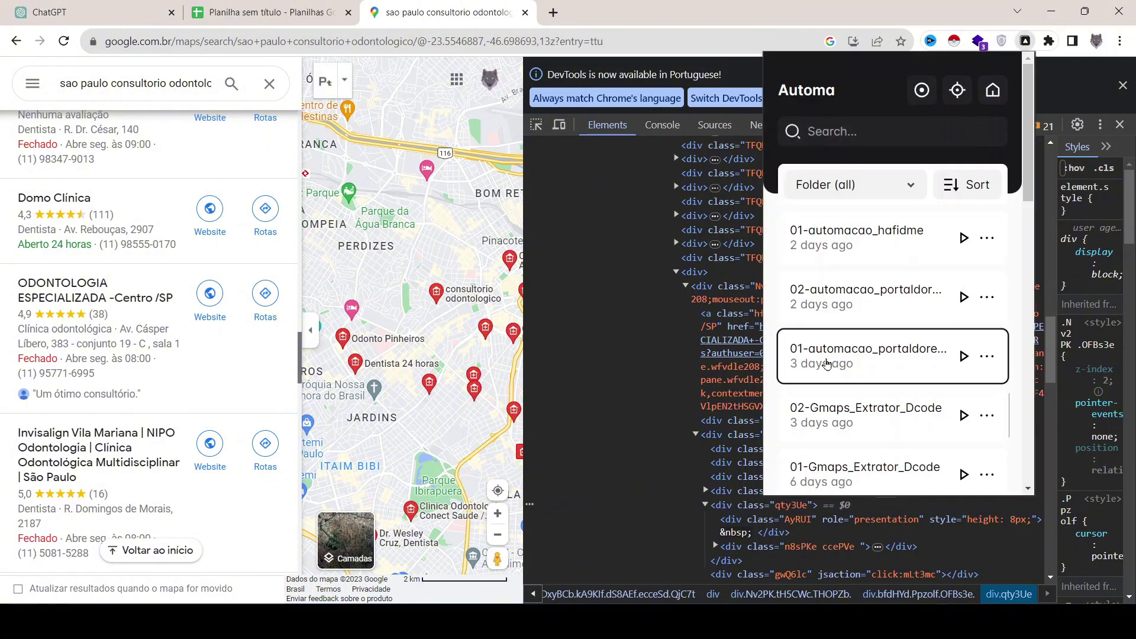
pyautogui.scroll(-3, 1029, 197)
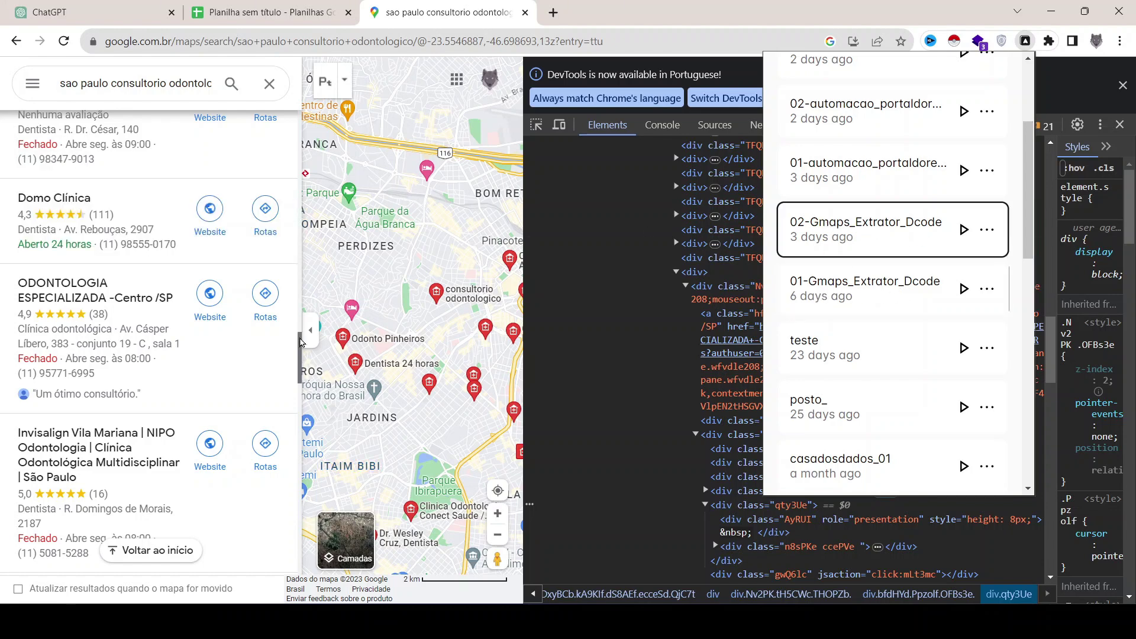
# - Close DevTools, run Automa's 01-Gmaps_Extrator_Dcode workflow from the first result, and save the extracted links as link_empresas (3) in CSV format
pyautogui.moveTo(302, 340); pyautogui.dragTo(12, 181)
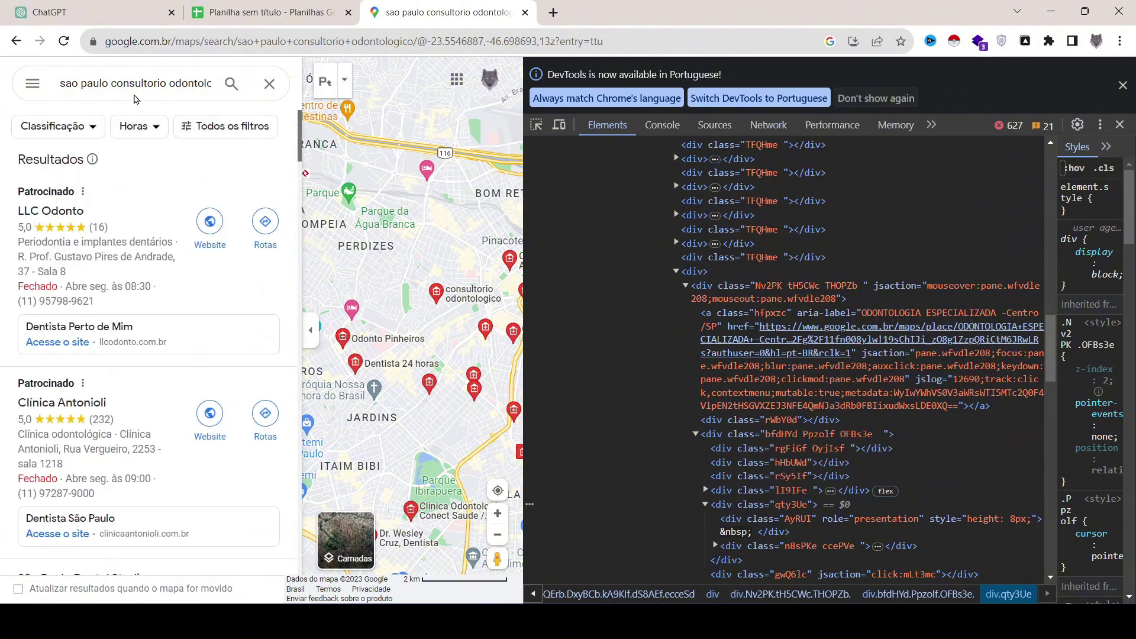
pyautogui.click(1117, 124)
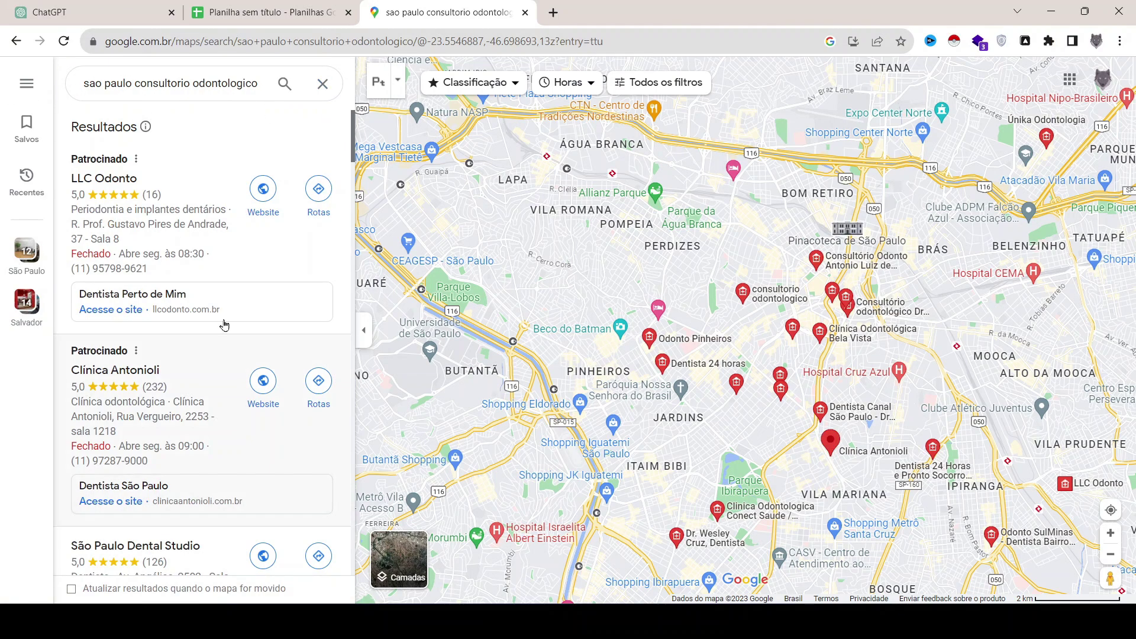
pyautogui.click(1026, 41)
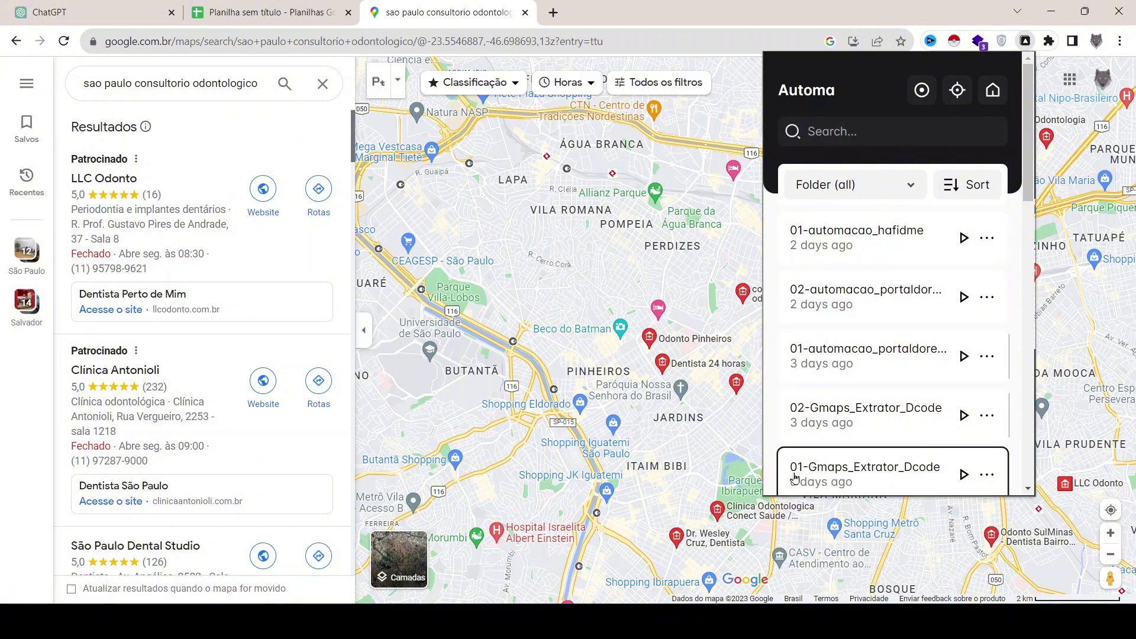
pyautogui.click(963, 475)
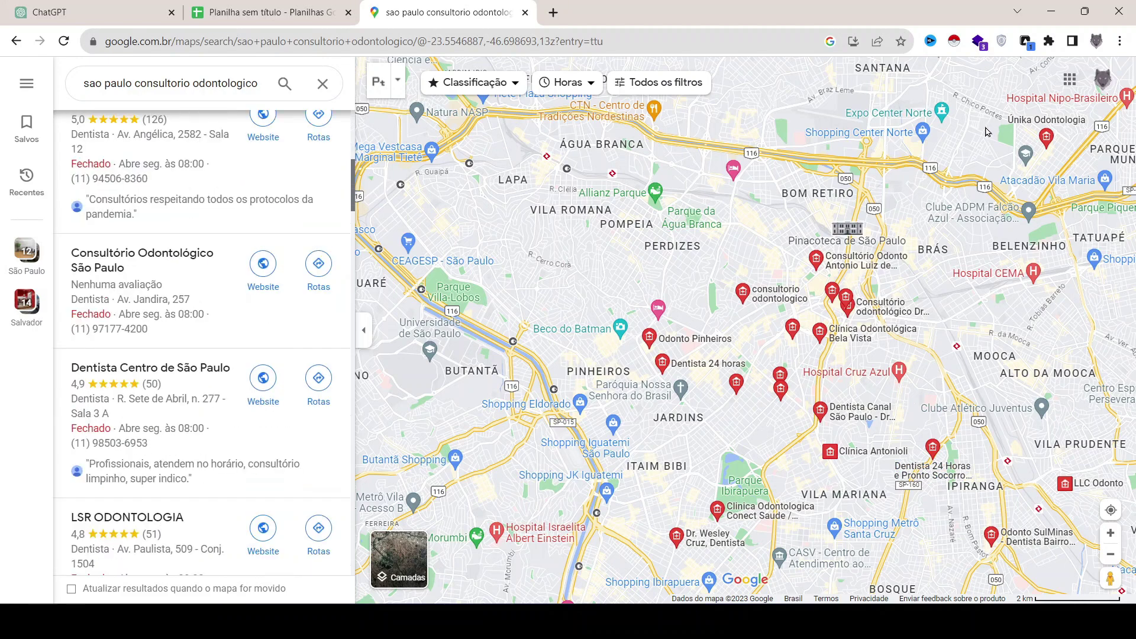
pyautogui.moveTo(887, 619)
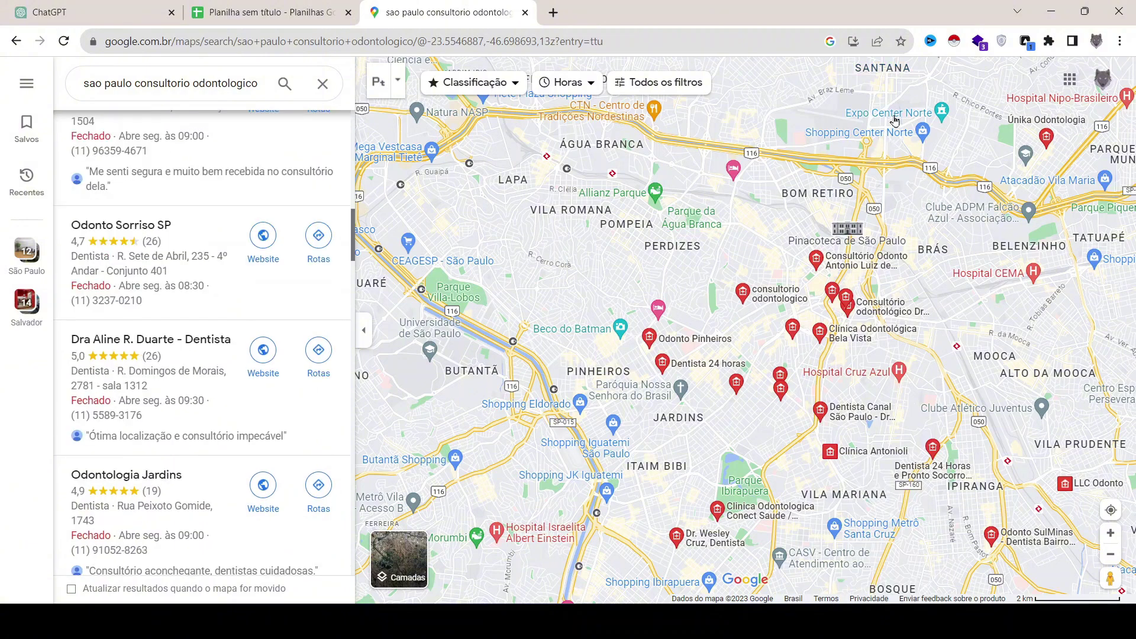
pyautogui.moveTo(861, 119)
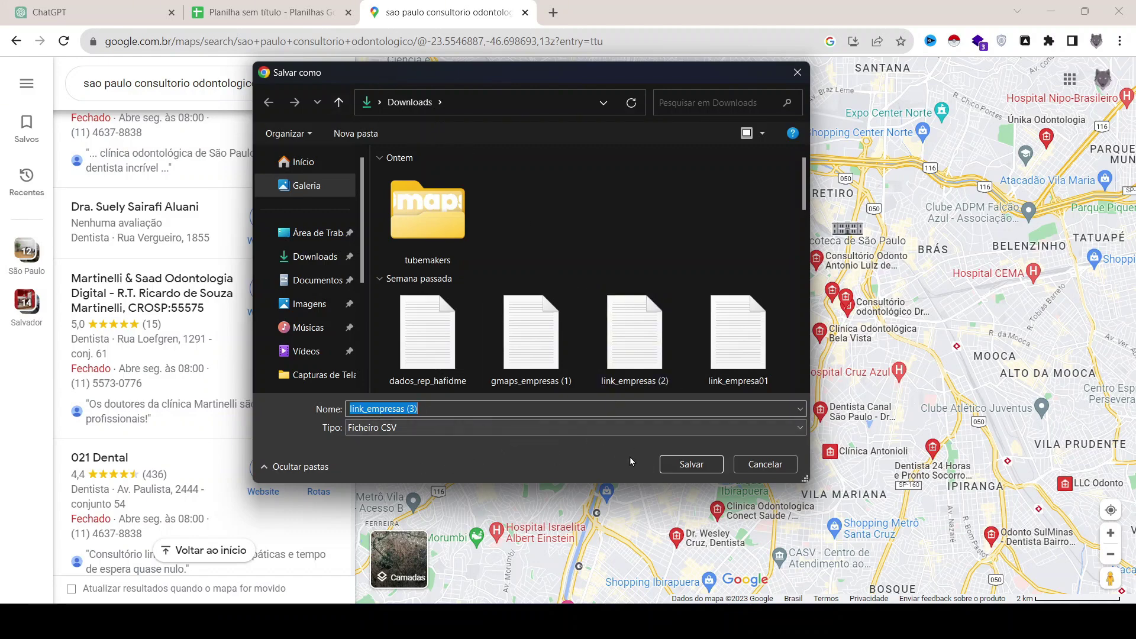
pyautogui.click(678, 470)
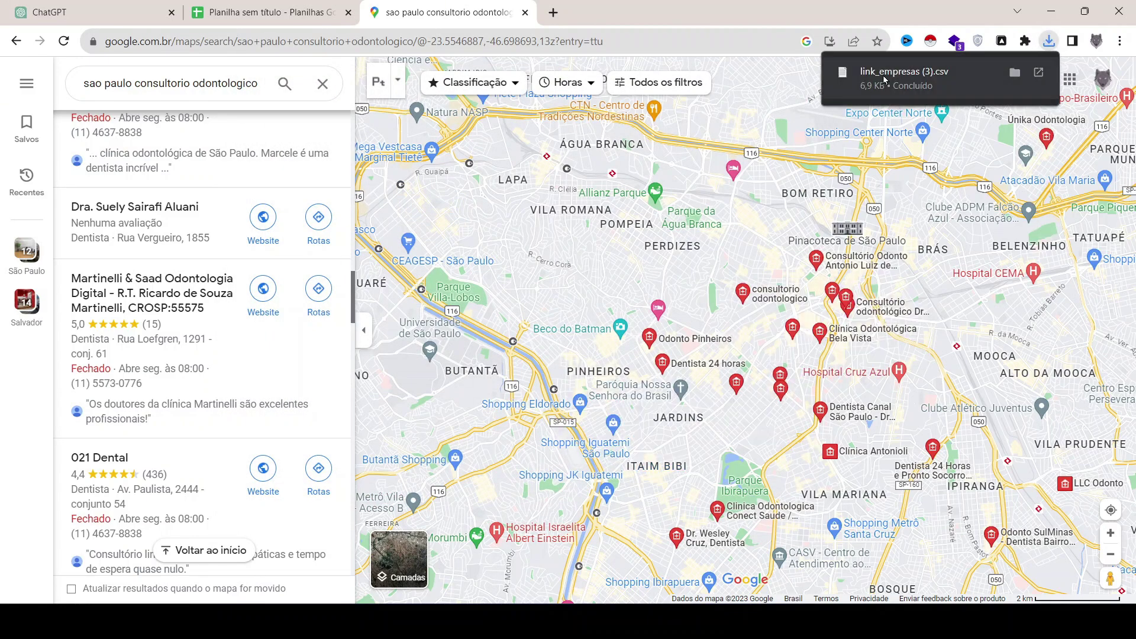
# - Open link_empresas (3).csv and load its first link, the LLC Odonto listing, in a new browser tab
pyautogui.click(884, 72)
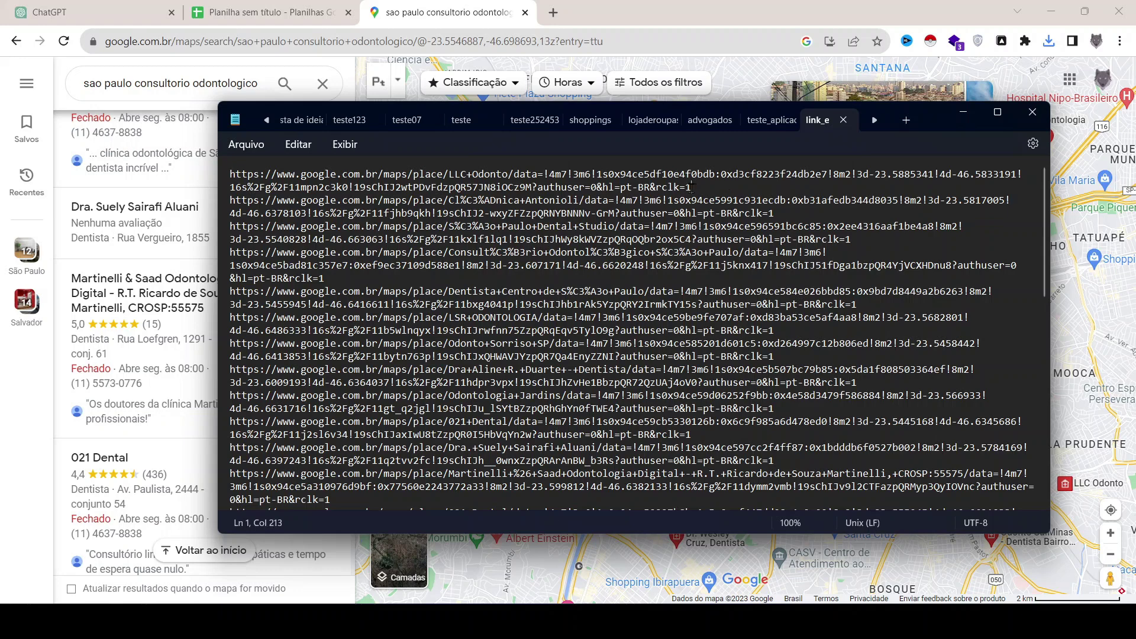
pyautogui.moveTo(692, 187); pyautogui.dragTo(226, 165)
pyautogui.hotkey('ctrl', 'c')
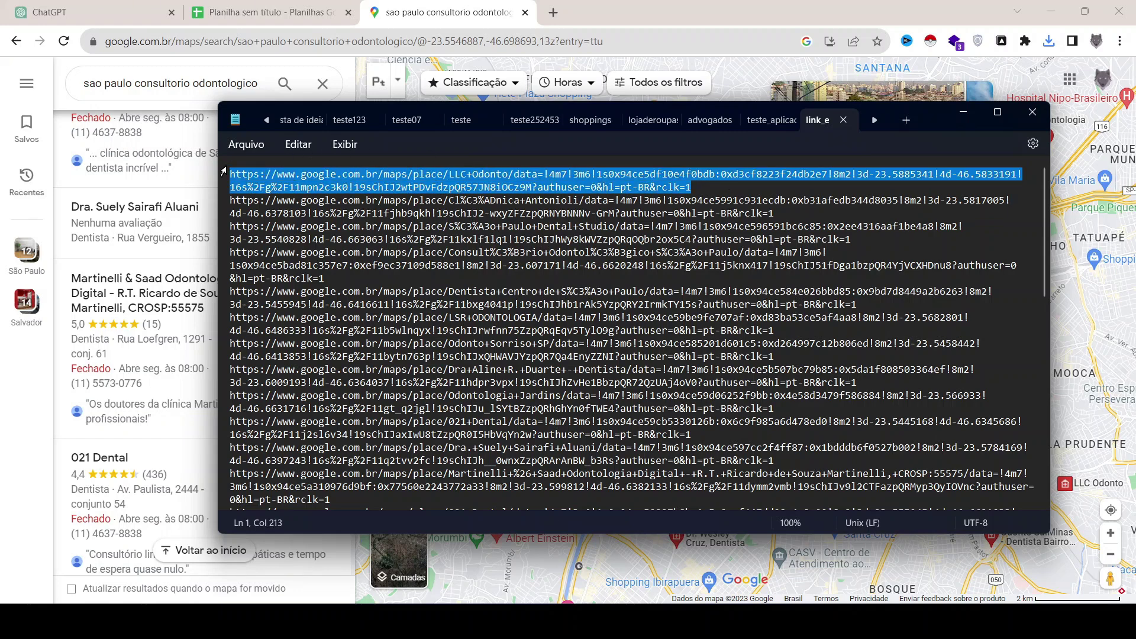
pyautogui.click(1003, 46)
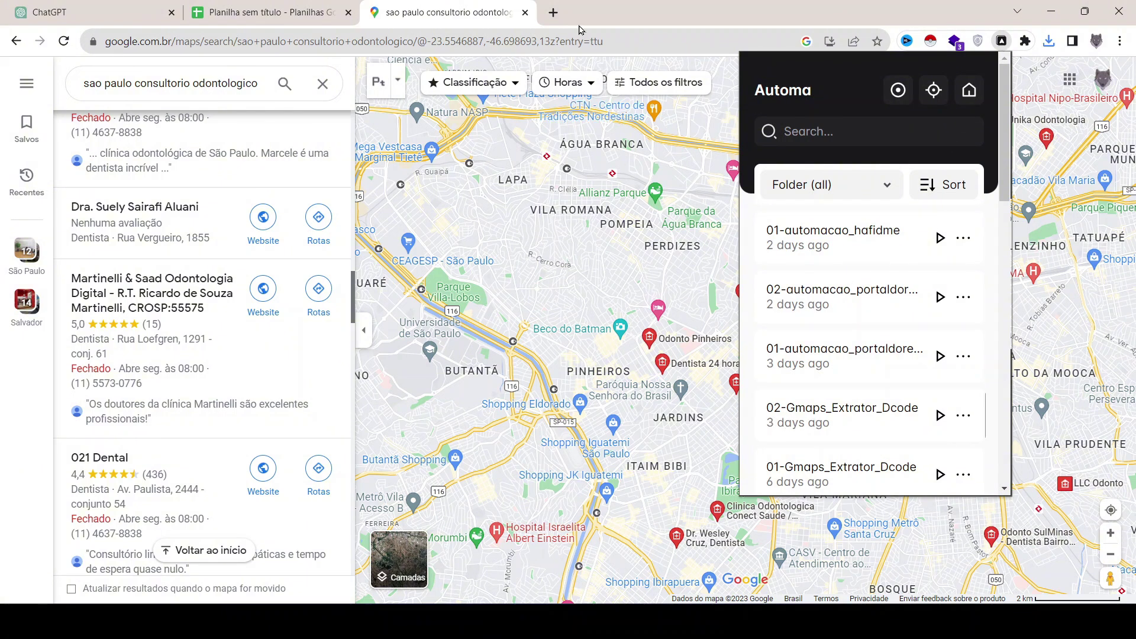
pyautogui.click(553, 13)
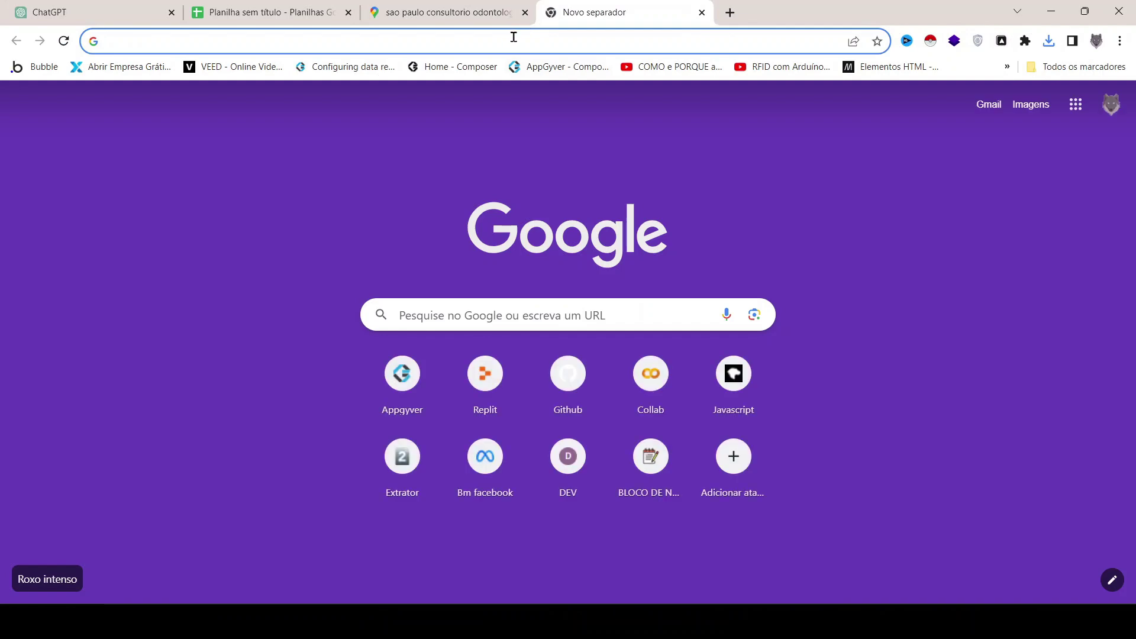
pyautogui.hotkey('ctrl', 'v')
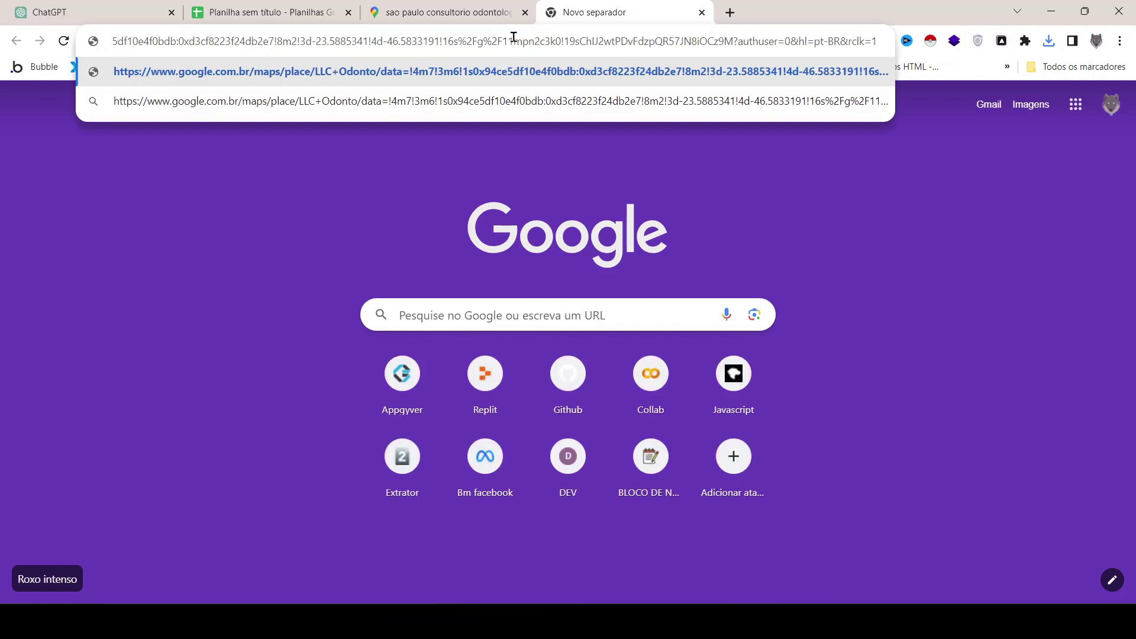
pyautogui.press('Return')
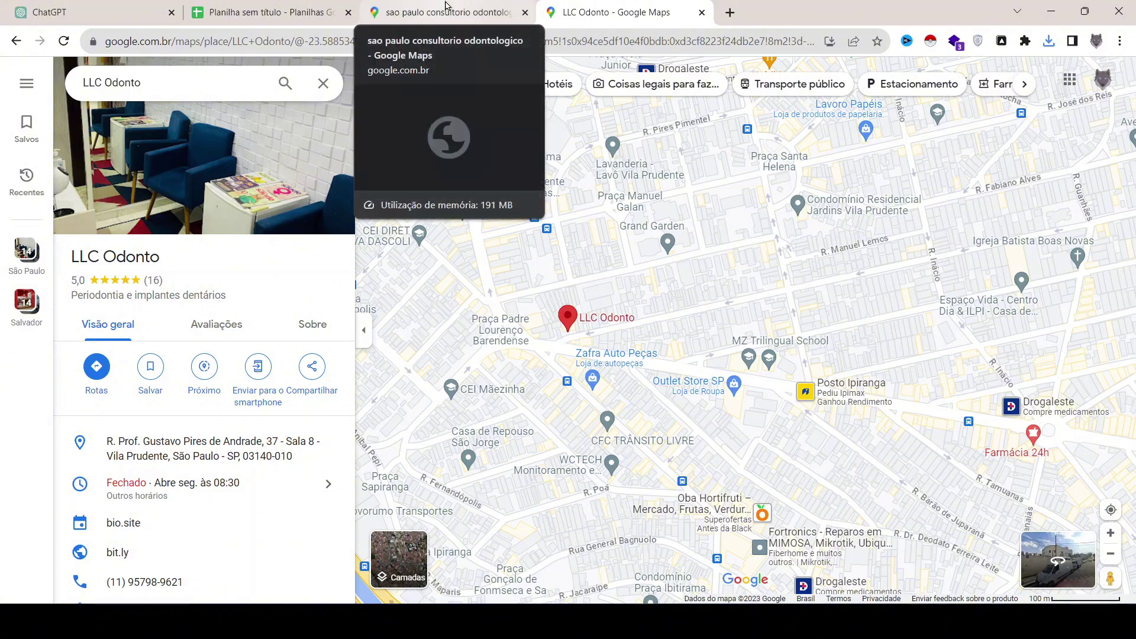
# - Close the LLC Odonto tab and run Automa's 02-Gmaps_Extrator_Dcode workflow from the dental search results
pyautogui.click(467, 7)
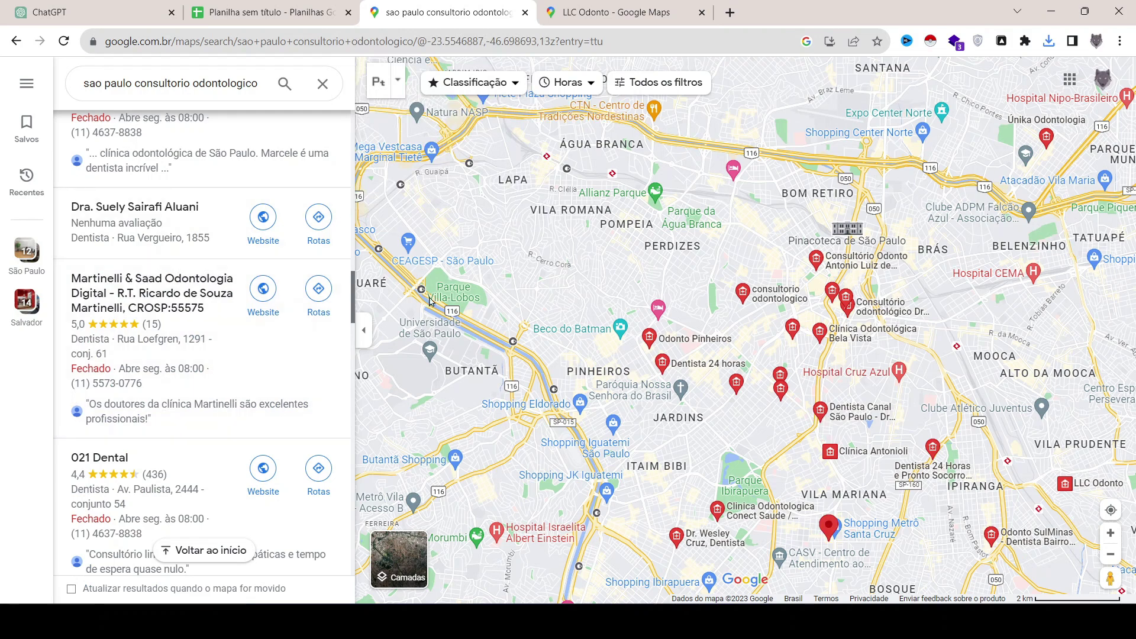
pyautogui.click(663, 12)
pyautogui.click(702, 12)
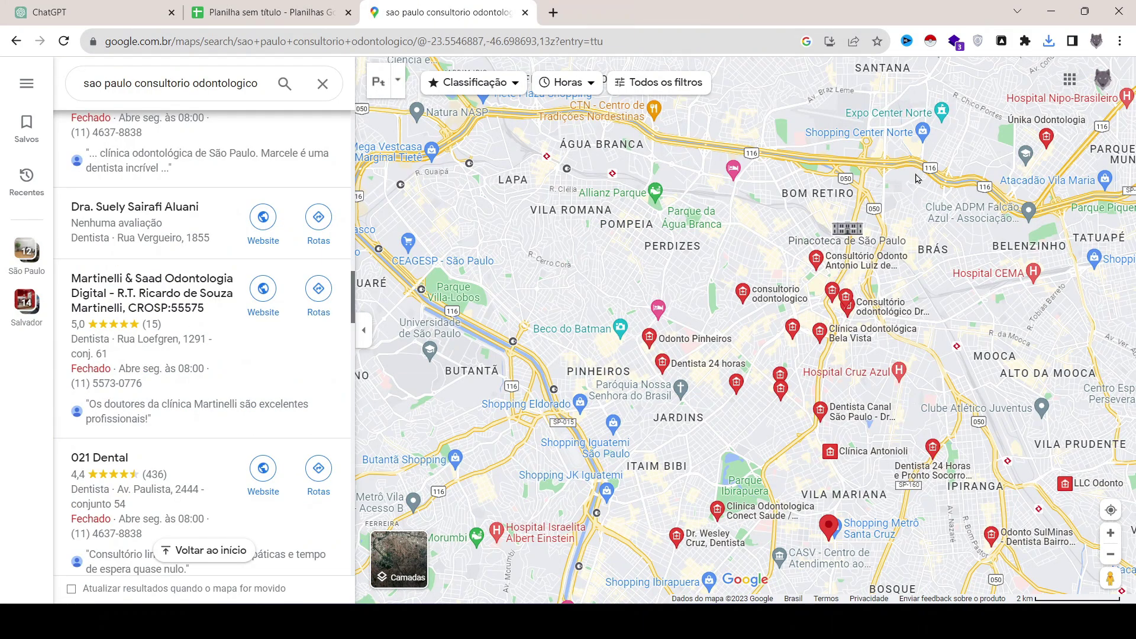
pyautogui.click(1001, 41)
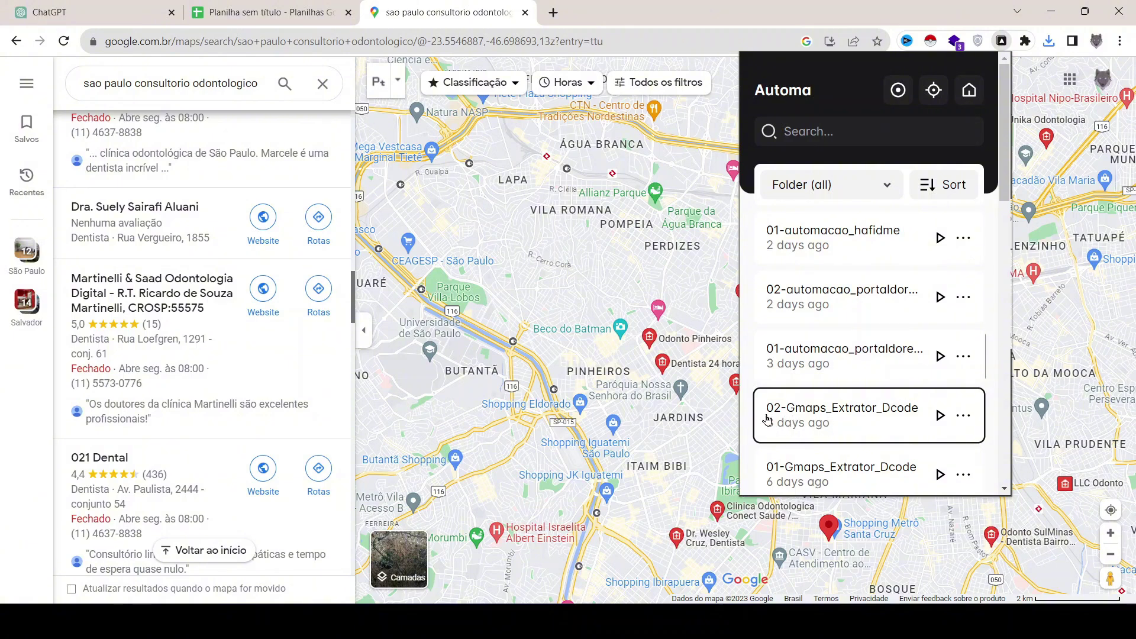
pyautogui.click(939, 416)
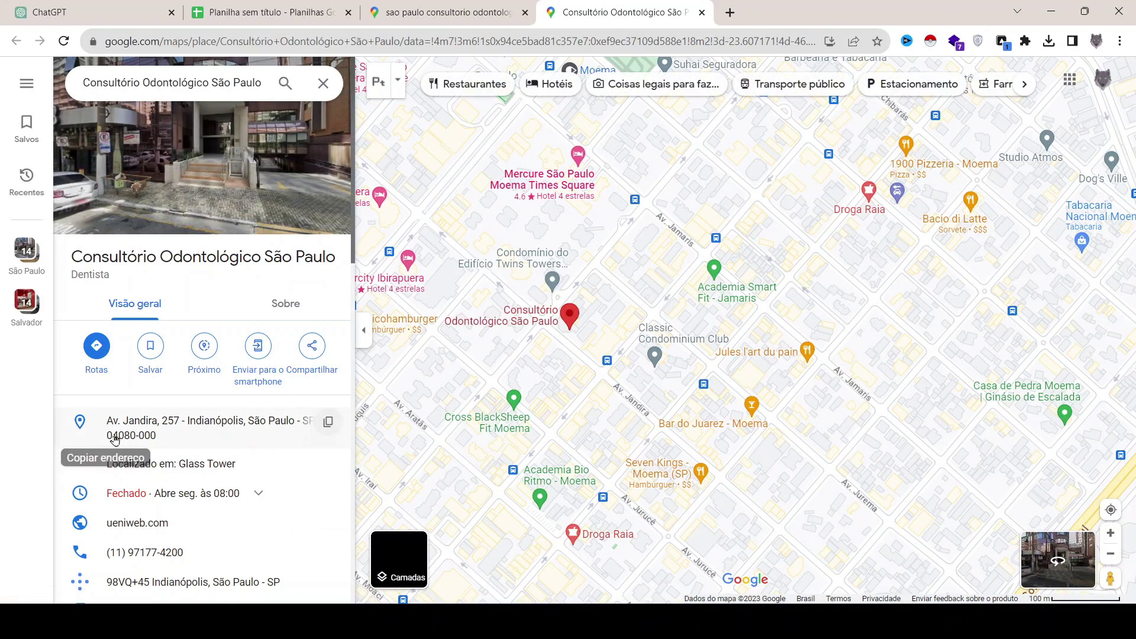
pyautogui.hotkey('alt', 'Left')
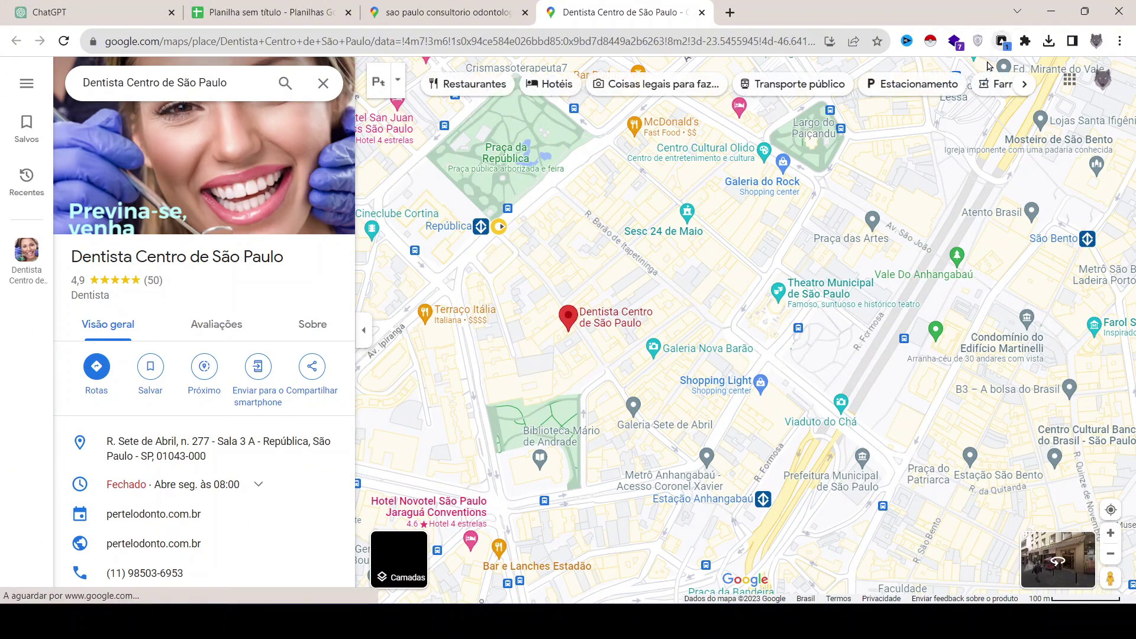
pyautogui.hotkey('alt', 'Left')
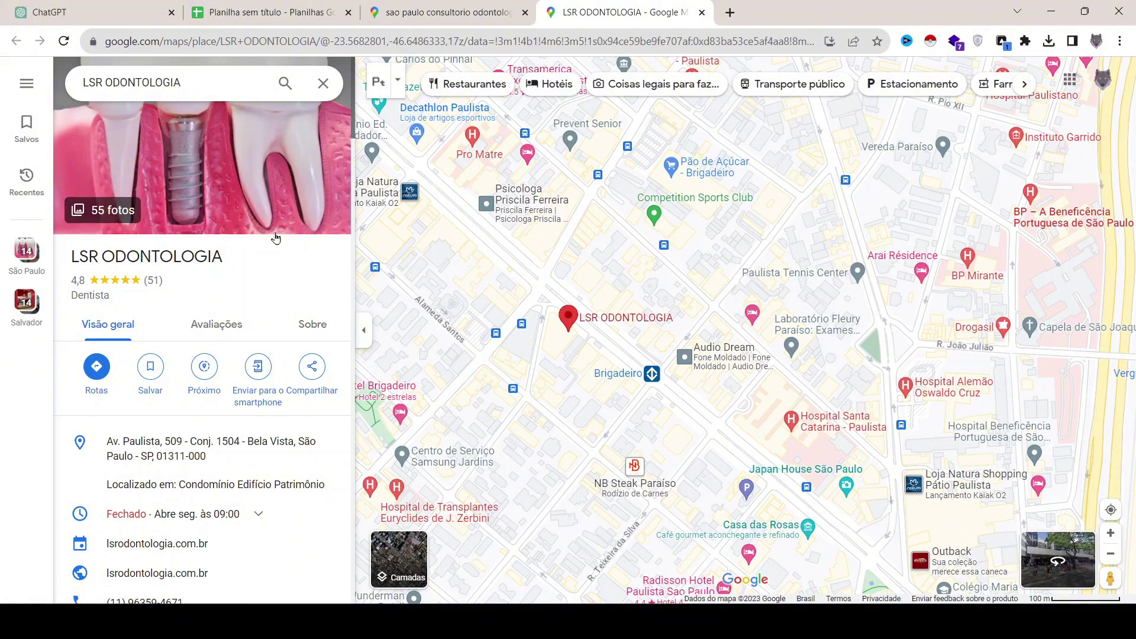
# - Open the Automa dashboard's logs and stop the running 02-Gmaps_Extrator_Dcode workflow
pyautogui.click(1004, 43)
pyautogui.click(969, 90)
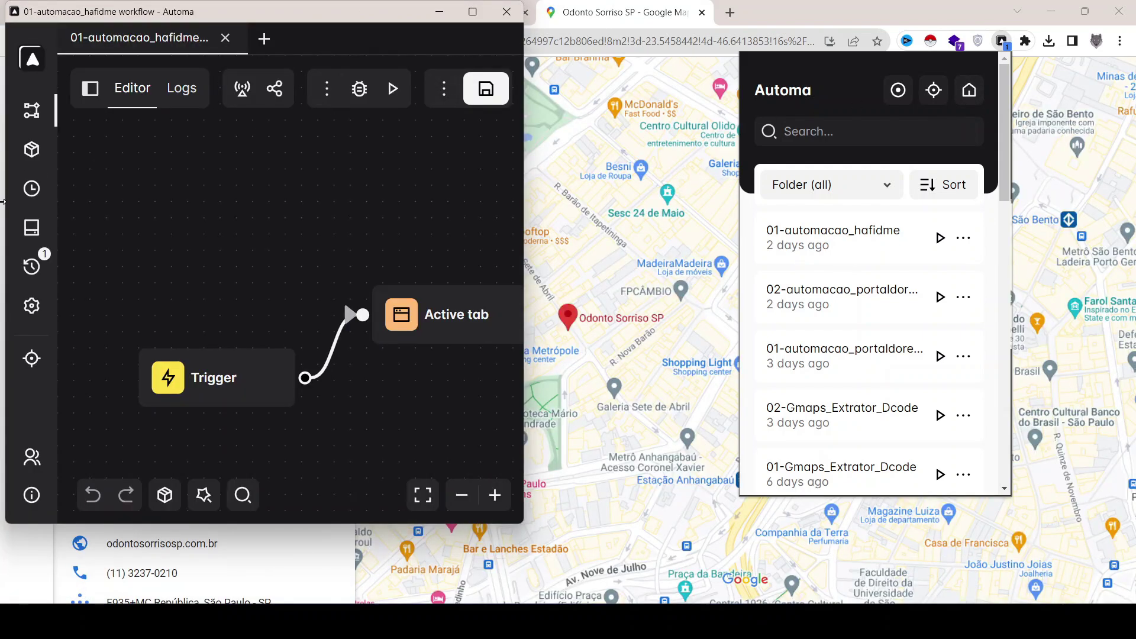
pyautogui.click(31, 266)
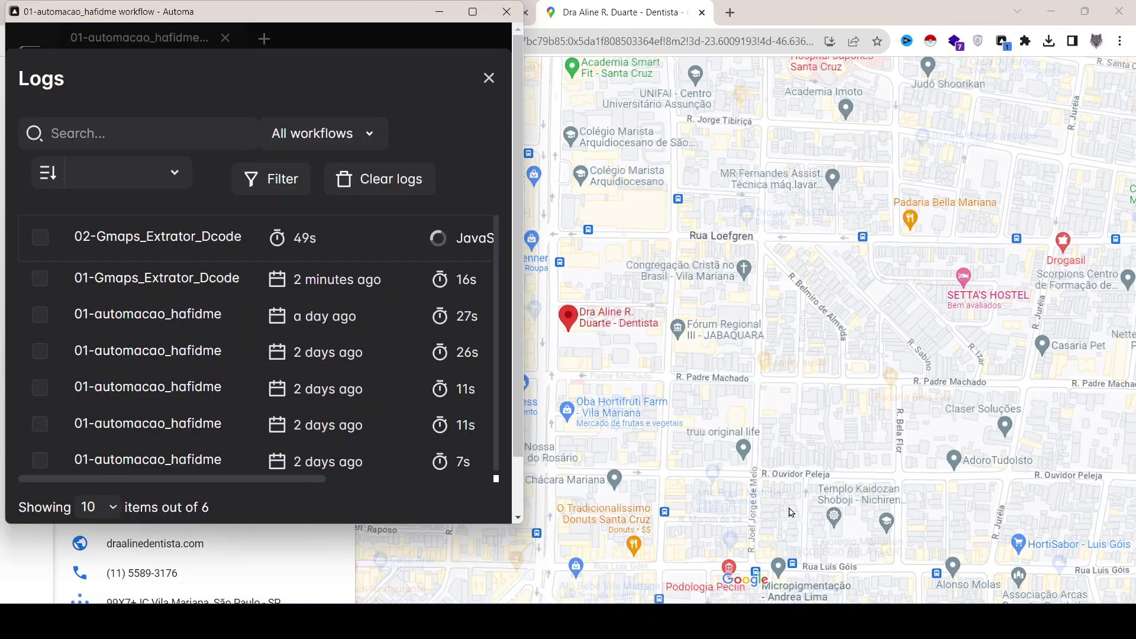
pyautogui.moveTo(228, 478); pyautogui.dragTo(401, 349)
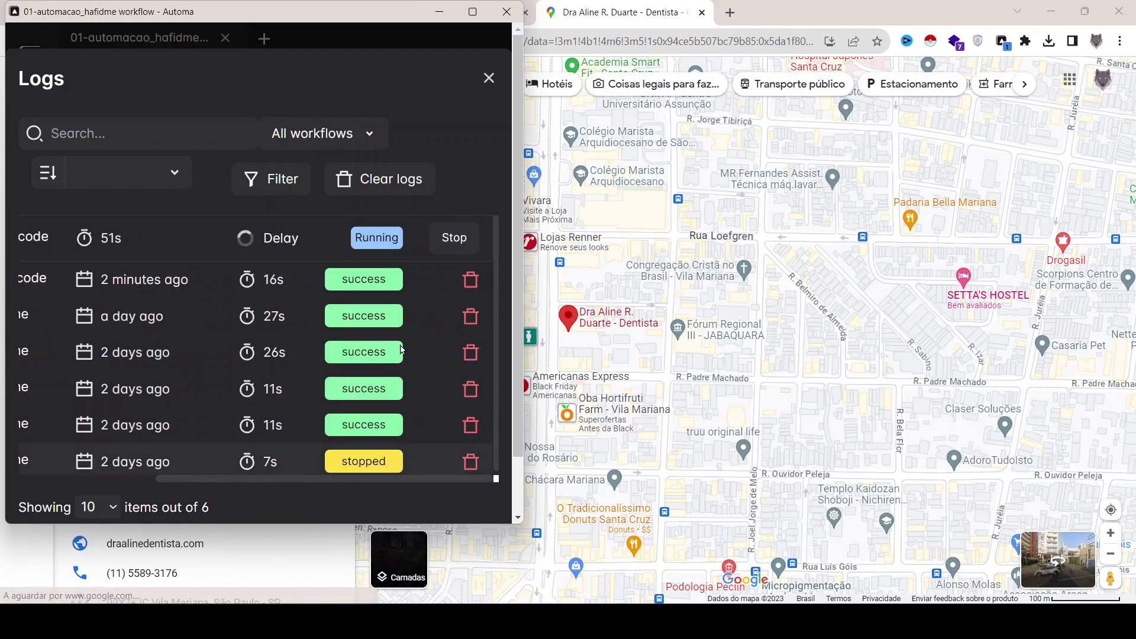
pyautogui.click(455, 238)
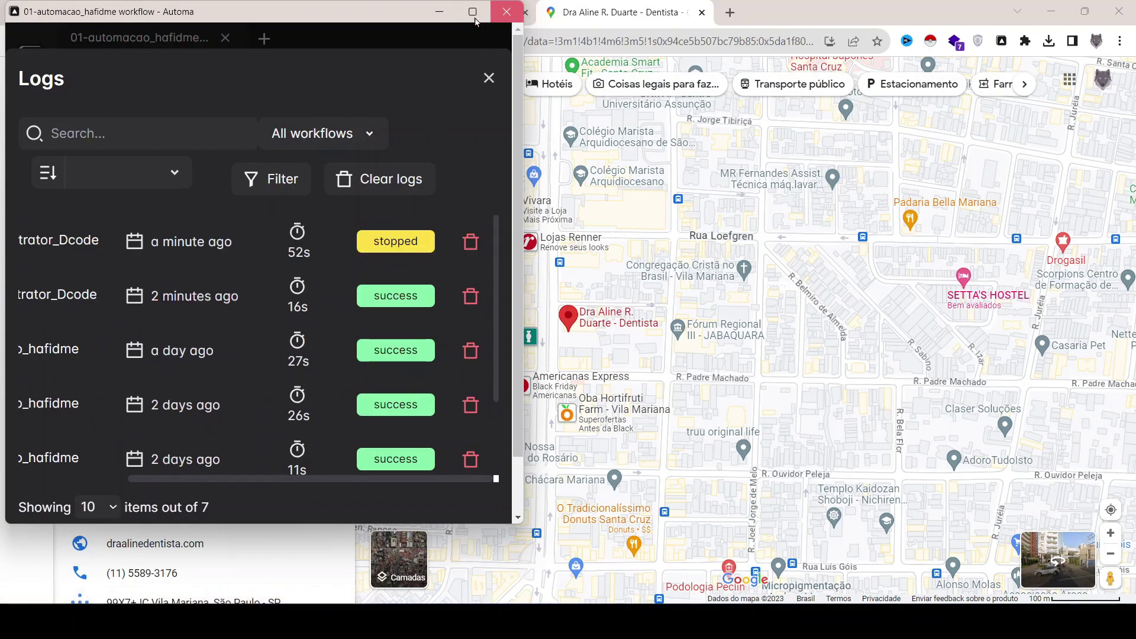
pyautogui.click(503, 17)
pyautogui.click(231, 6)
pyautogui.click(93, 7)
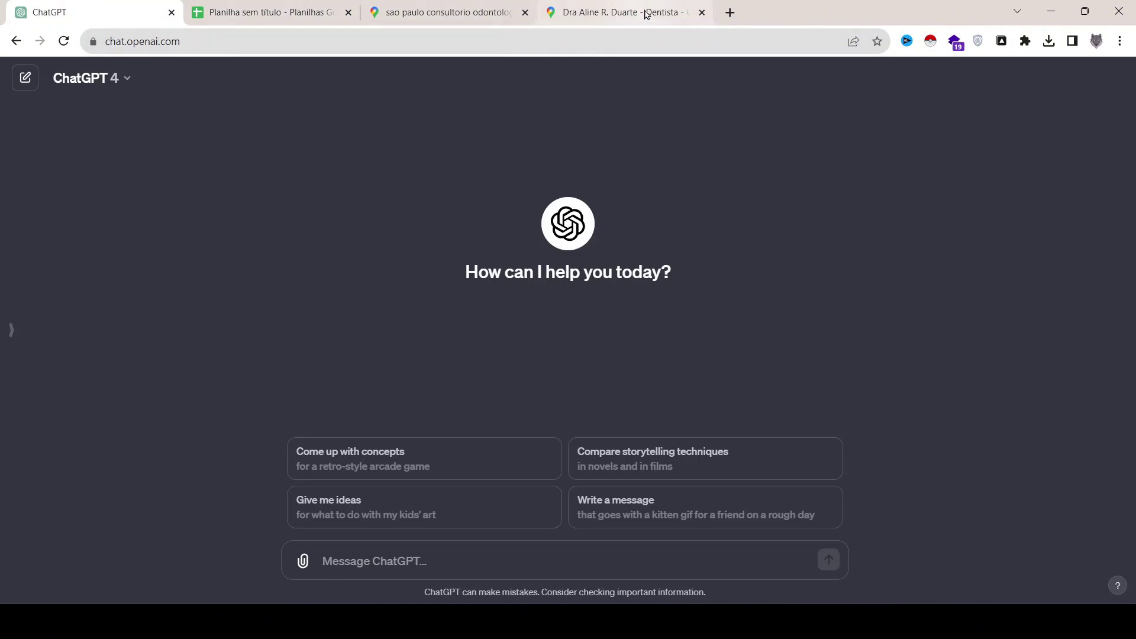
pyautogui.click(702, 12)
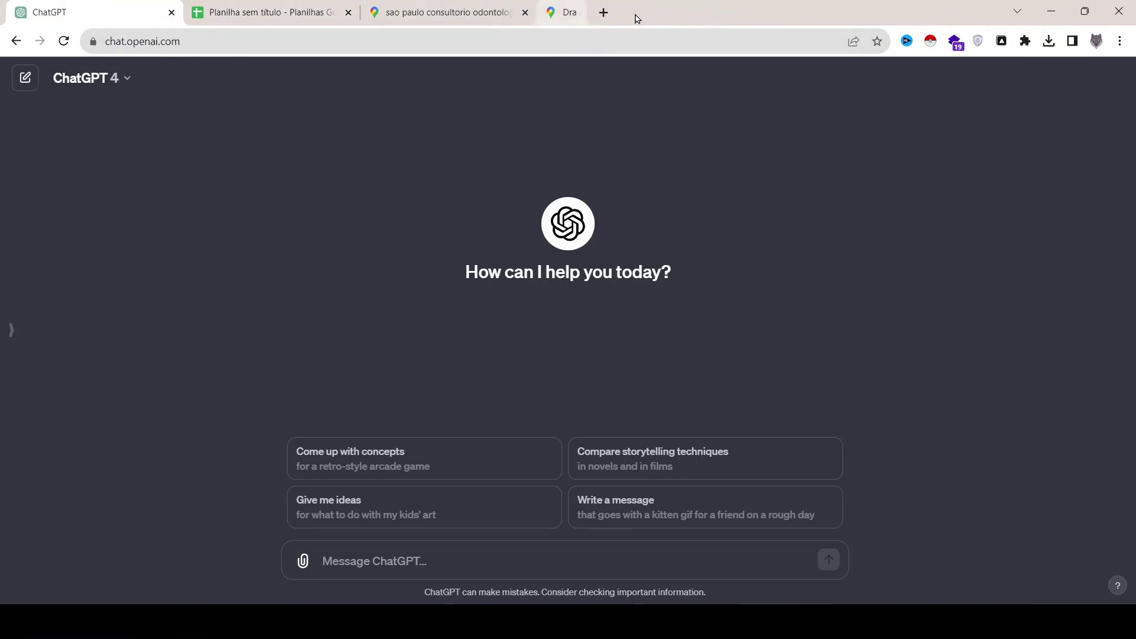
pyautogui.click(525, 12)
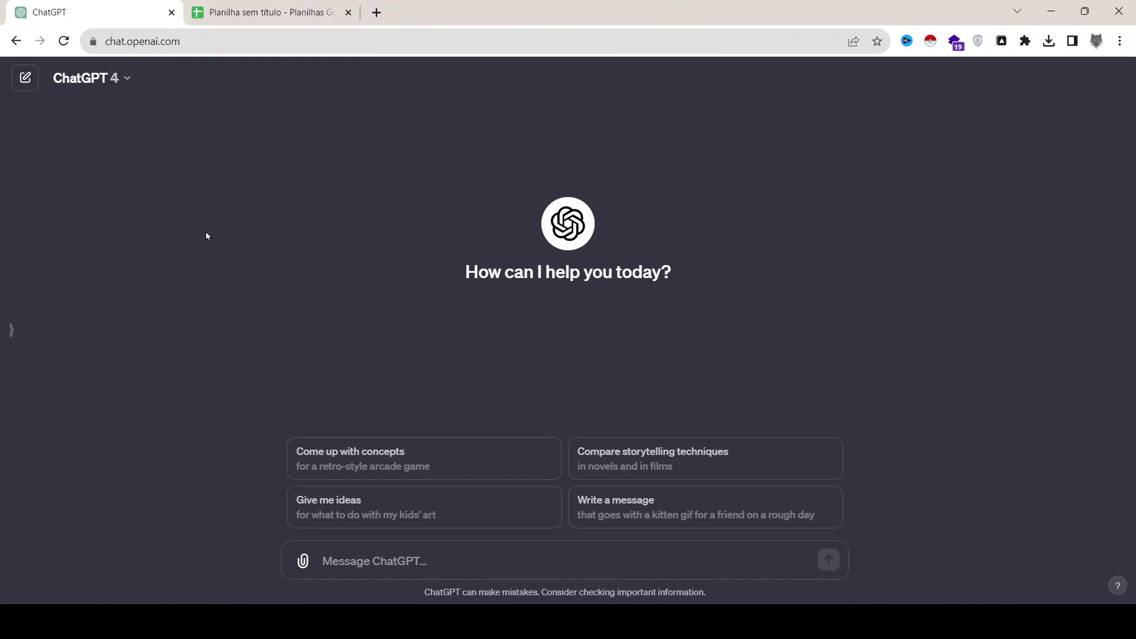
# - Open the teste_aplicacao sheet in Google Sheets and select the tipo_negocio header cell to review the extracted leads
pyautogui.click(305, 7)
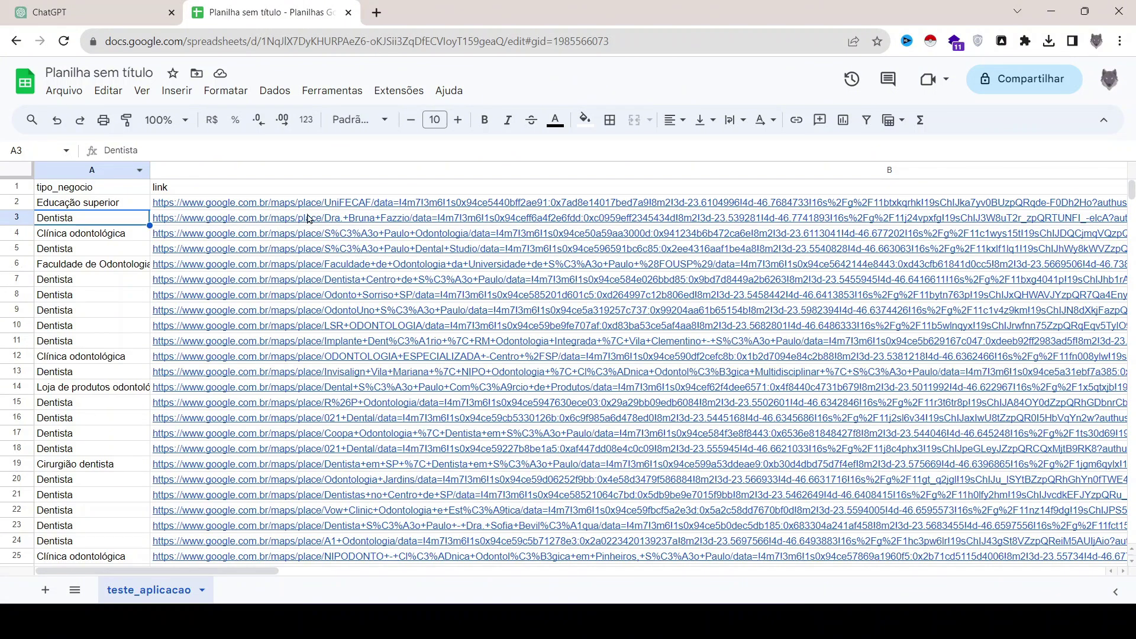
pyautogui.click(91, 189)
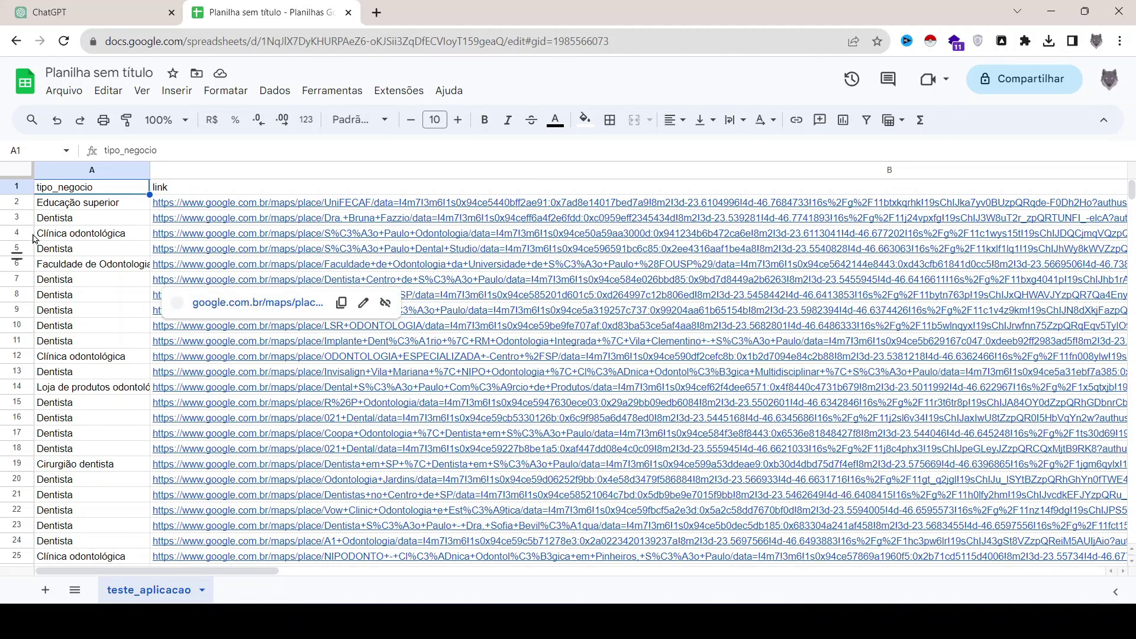
pyautogui.moveTo(160, 501)
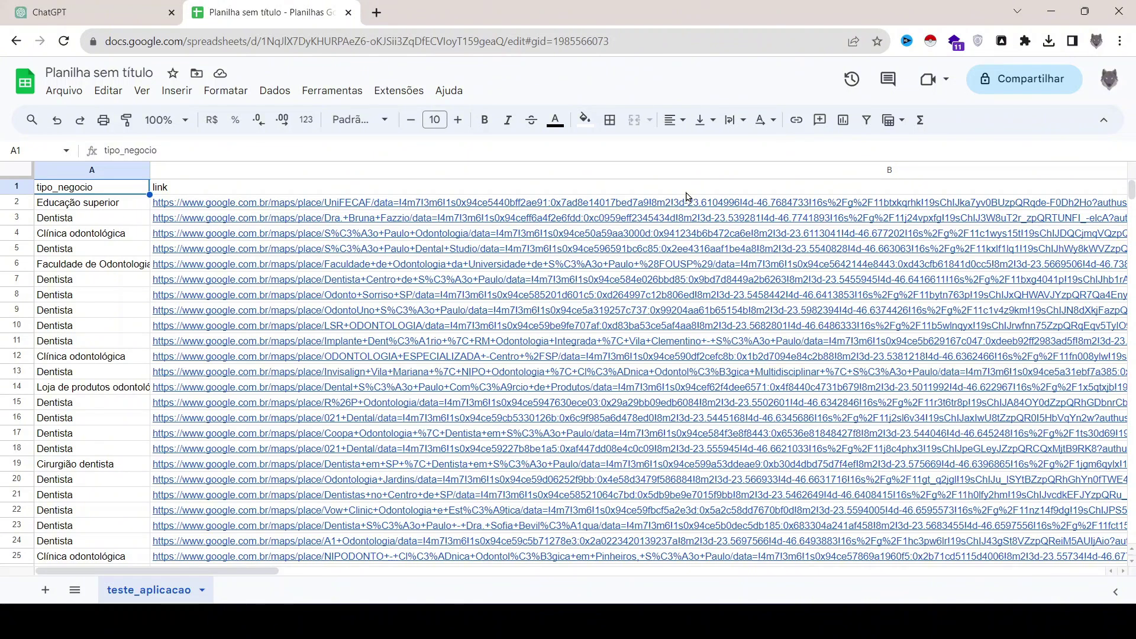
# - Switch to dcode gmaps extrator, move its window aside, and enable the Visualizar nav option
pyautogui.click(59, 9)
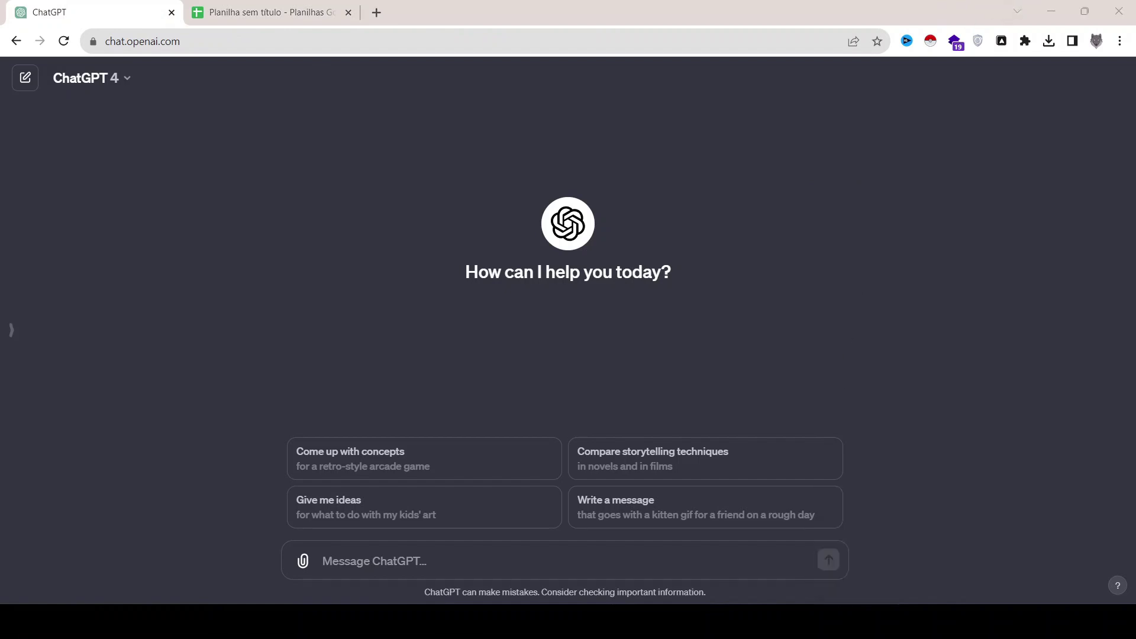
pyautogui.hotkey('alt', 'Tab')
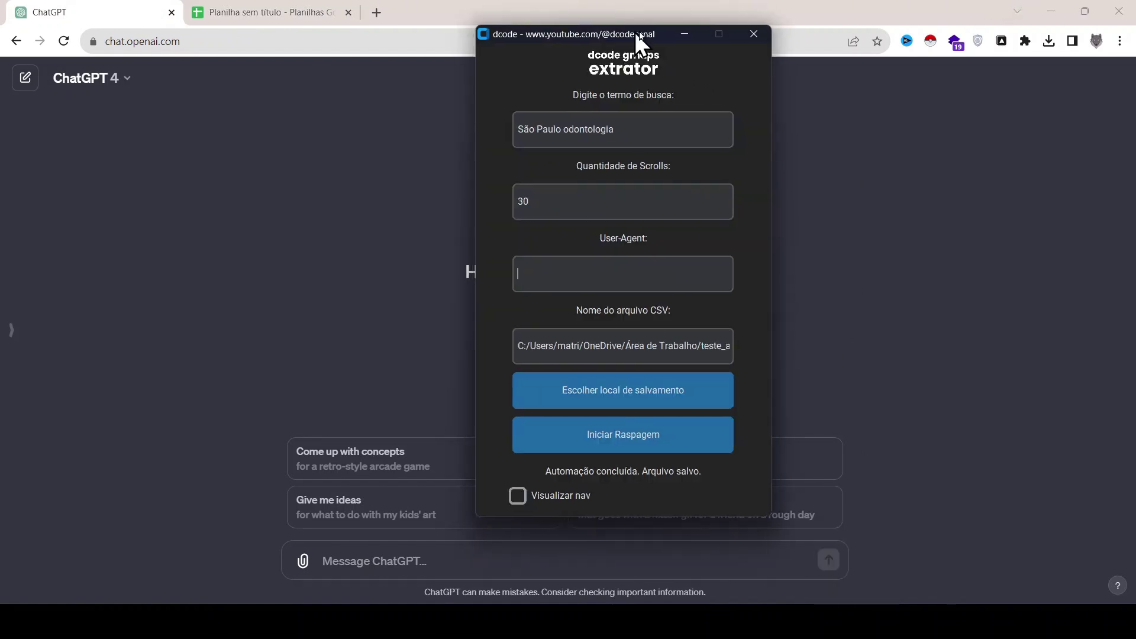
pyautogui.moveTo(634, 32); pyautogui.dragTo(726, 37)
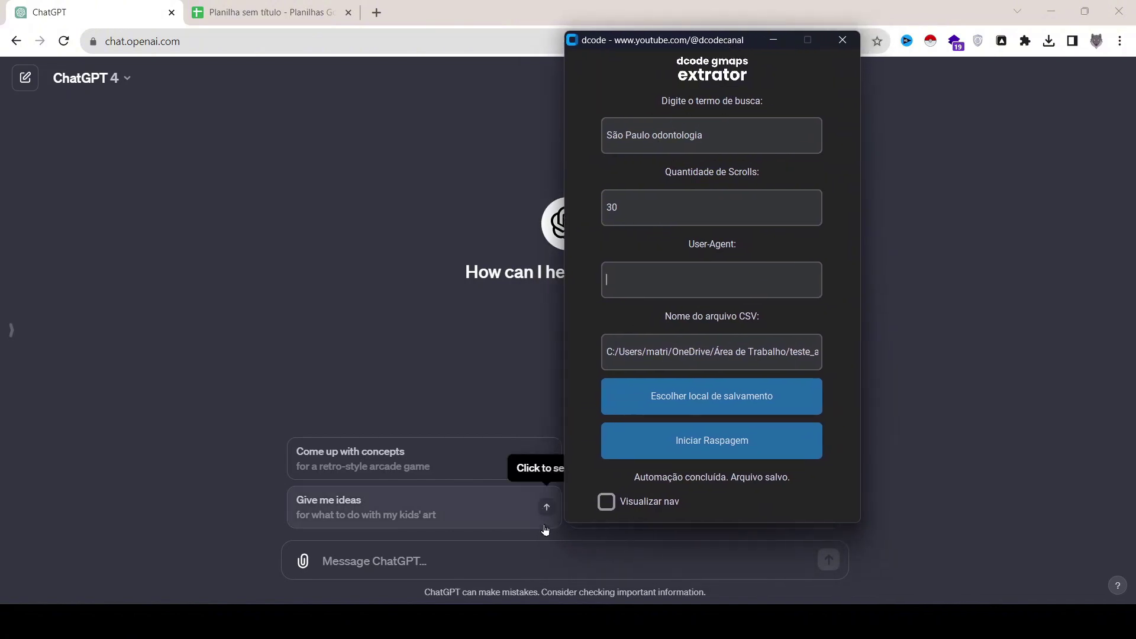
pyautogui.click(609, 507)
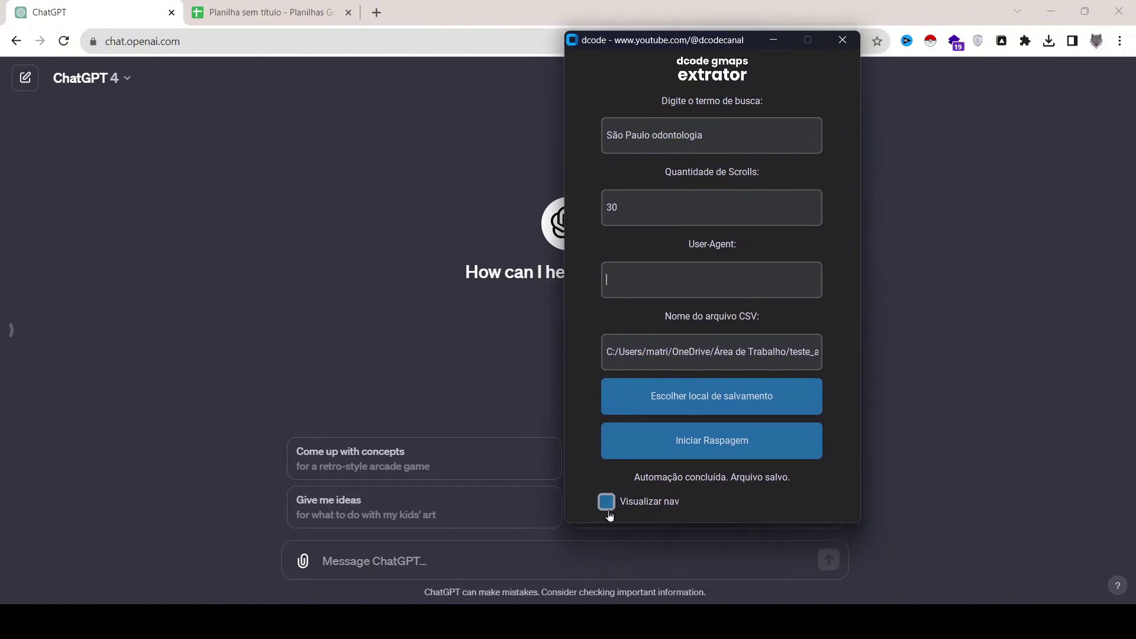
pyautogui.click(607, 507)
pyautogui.click(608, 507)
pyautogui.click(610, 507)
pyautogui.click(606, 503)
# - Set the search term to "Sao Paulo loja de roupa feminina", start the scraping, and minimize the console window
pyautogui.tripleClick(724, 128)
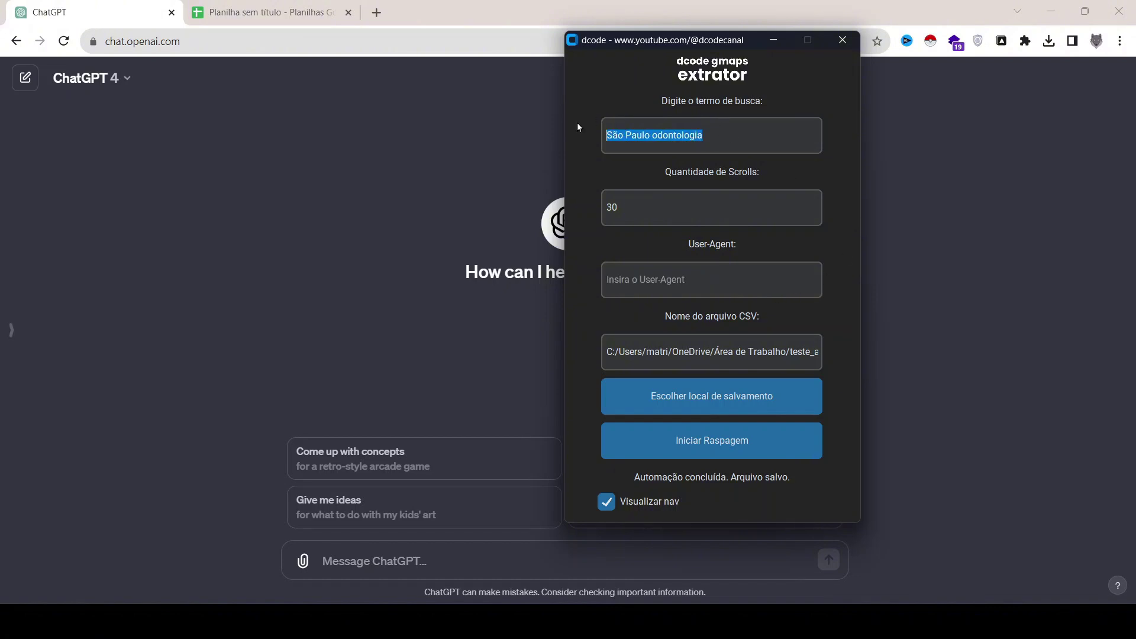
pyautogui.write('loja de')
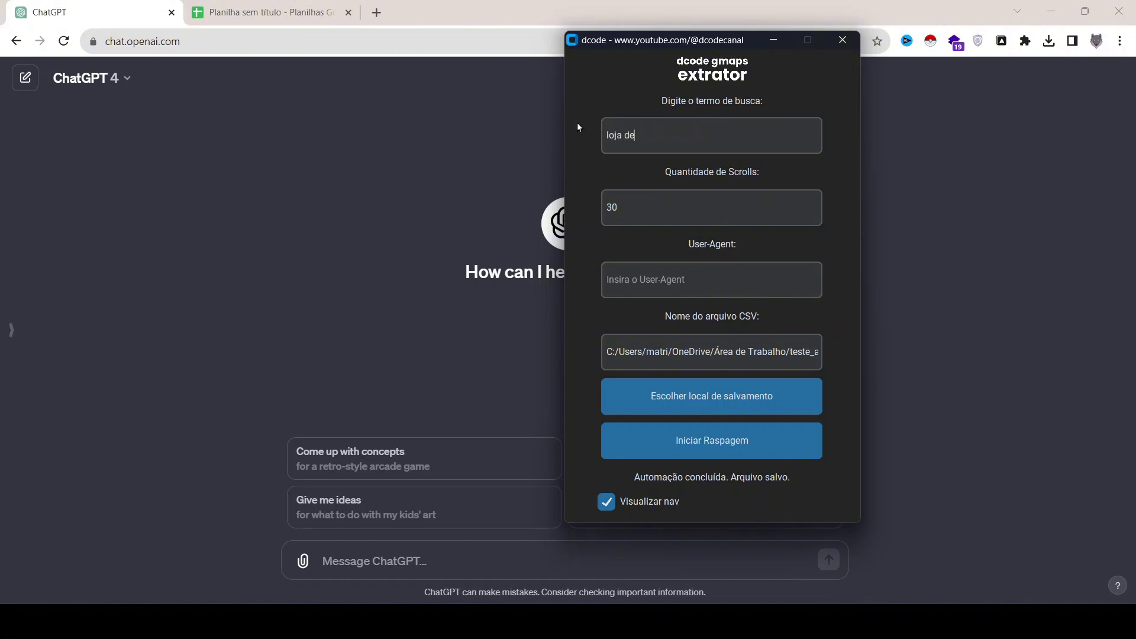
pyautogui.write(' roupa feminina')
pyautogui.press('Home')
pyautogui.write('Sao Paulo')
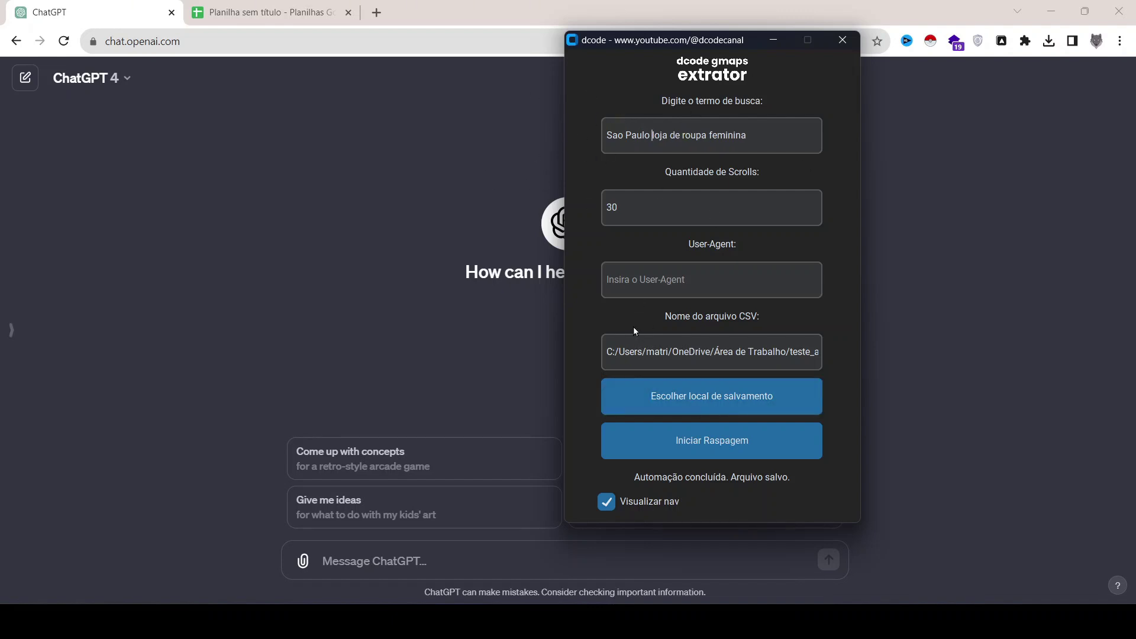
pyautogui.click(779, 448)
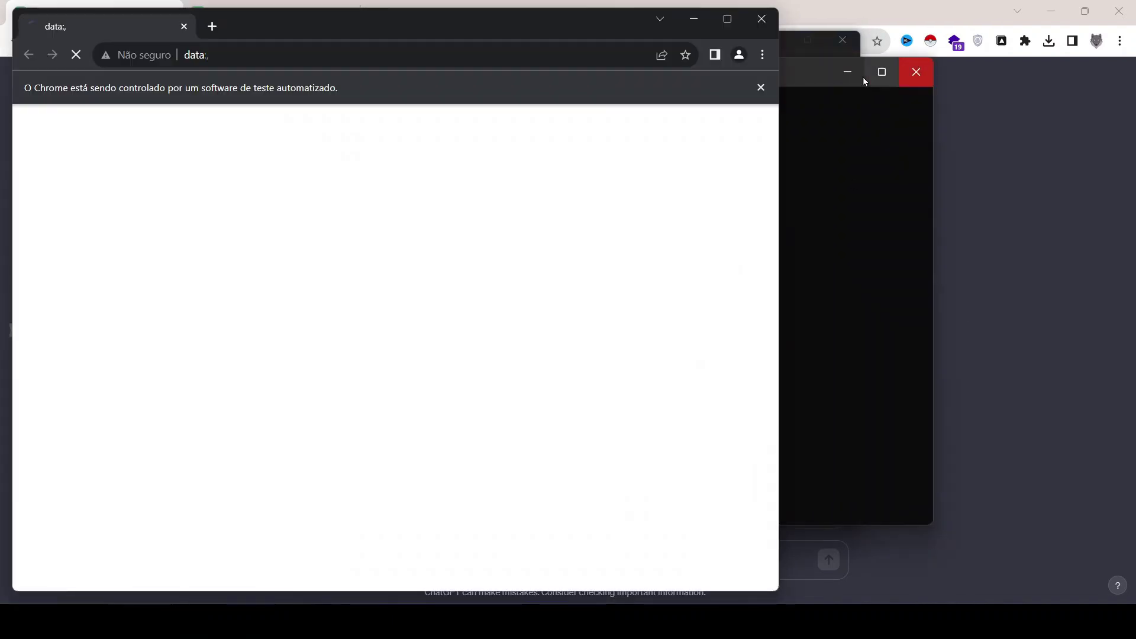
pyautogui.click(848, 72)
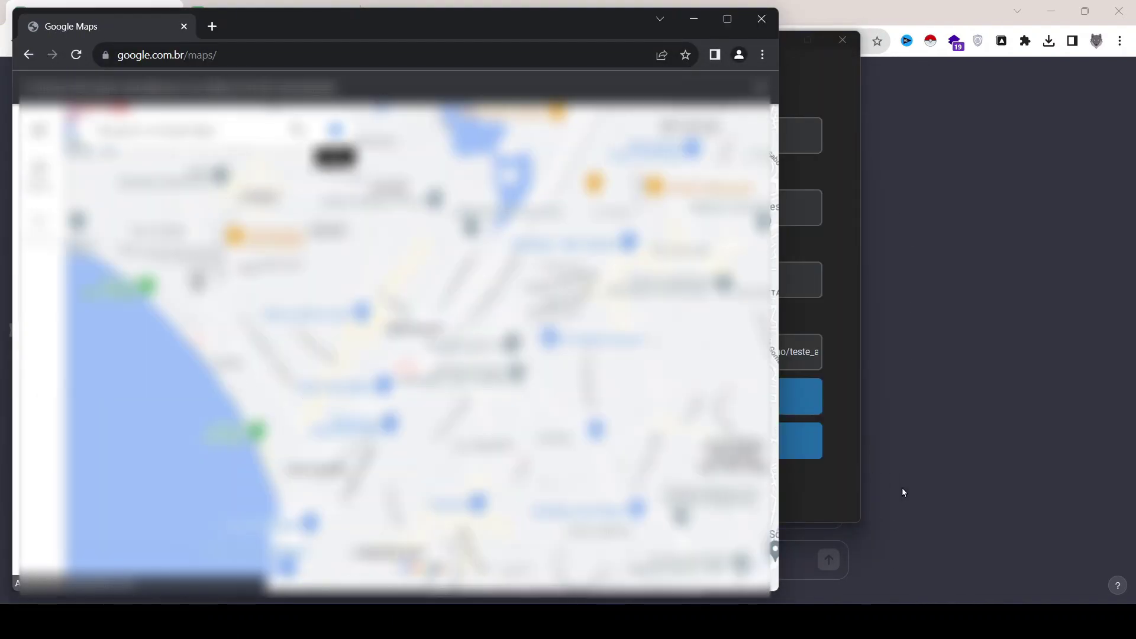
# - Place the automated Google Maps window beside the extractor, and minimize the ChatGPT browser and the text editor
pyautogui.moveTo(445, 27); pyautogui.dragTo(628, 13)
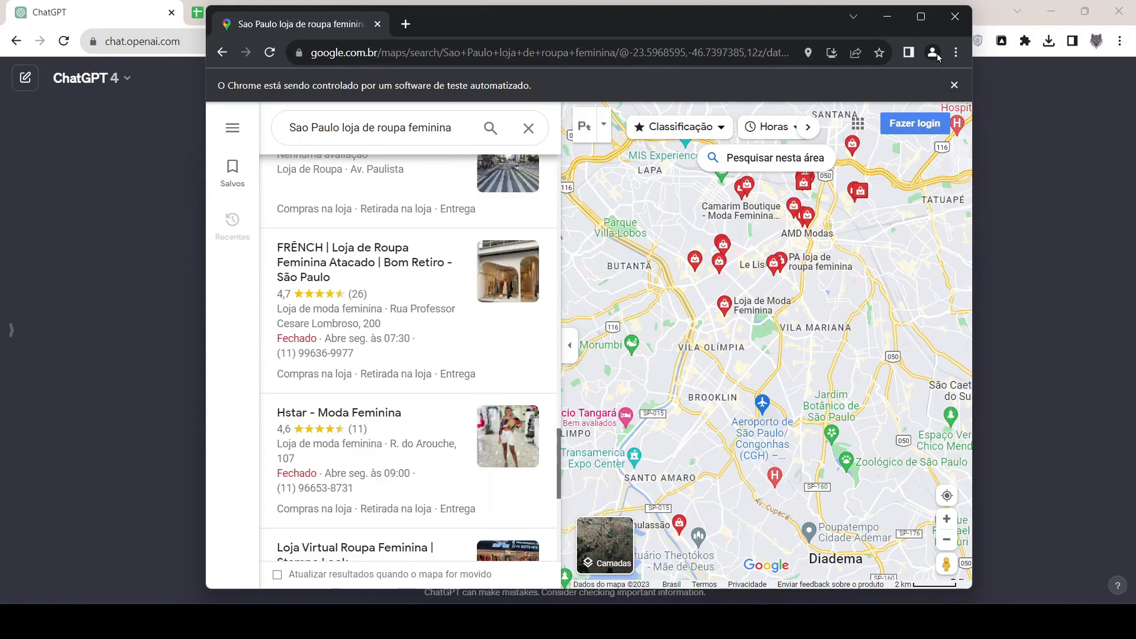
pyautogui.moveTo(601, 24); pyautogui.dragTo(160, 16)
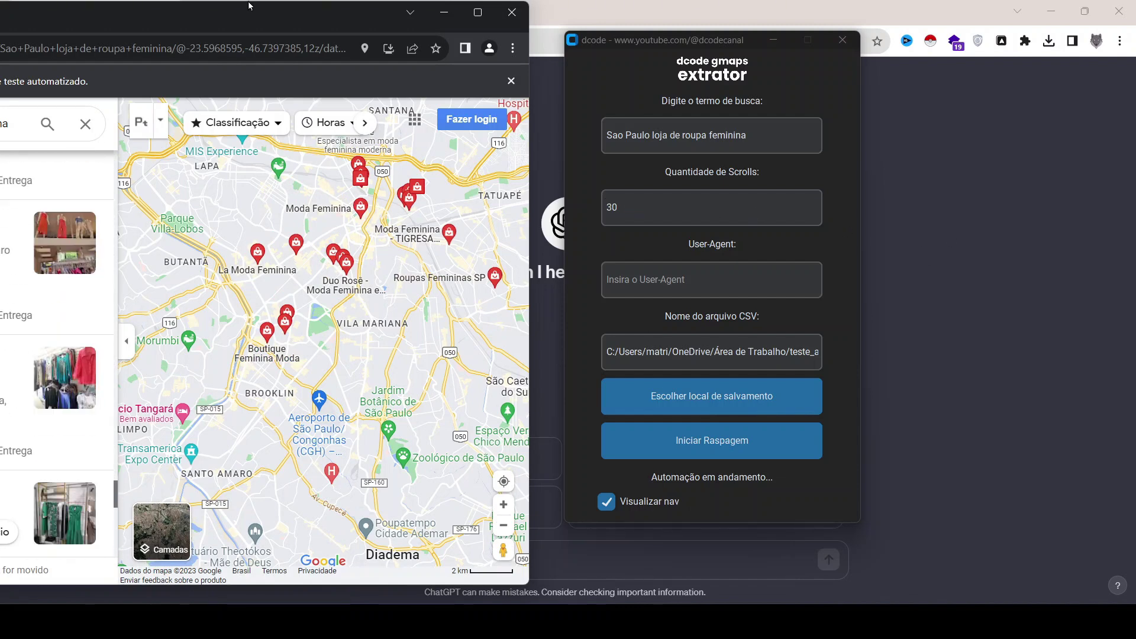
pyautogui.moveTo(217, 16); pyautogui.dragTo(271, 19)
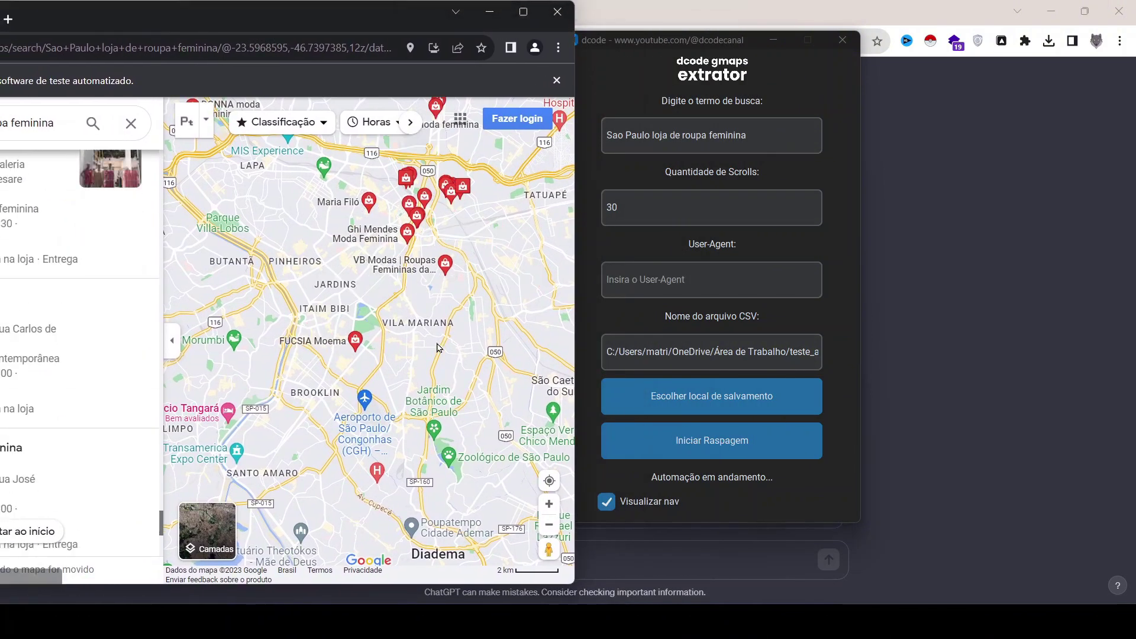
pyautogui.click(1077, 6)
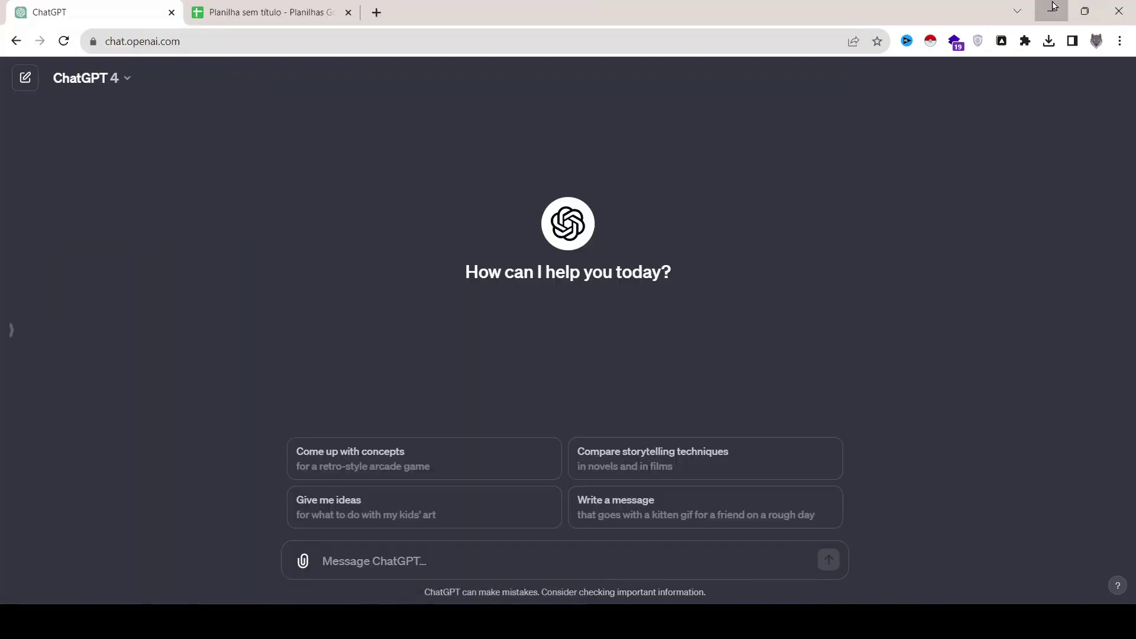
pyautogui.click(1052, 8)
pyautogui.click(963, 112)
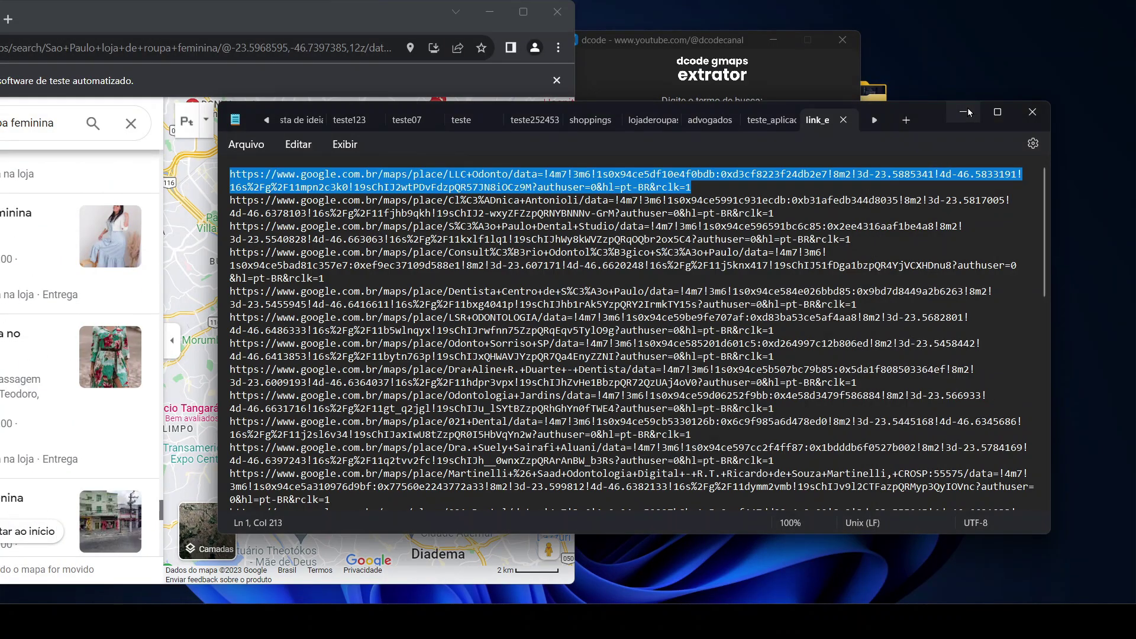
# - Show the end of the CSV file path in the extractor and move its window away from the automated browser
pyautogui.click(791, 351)
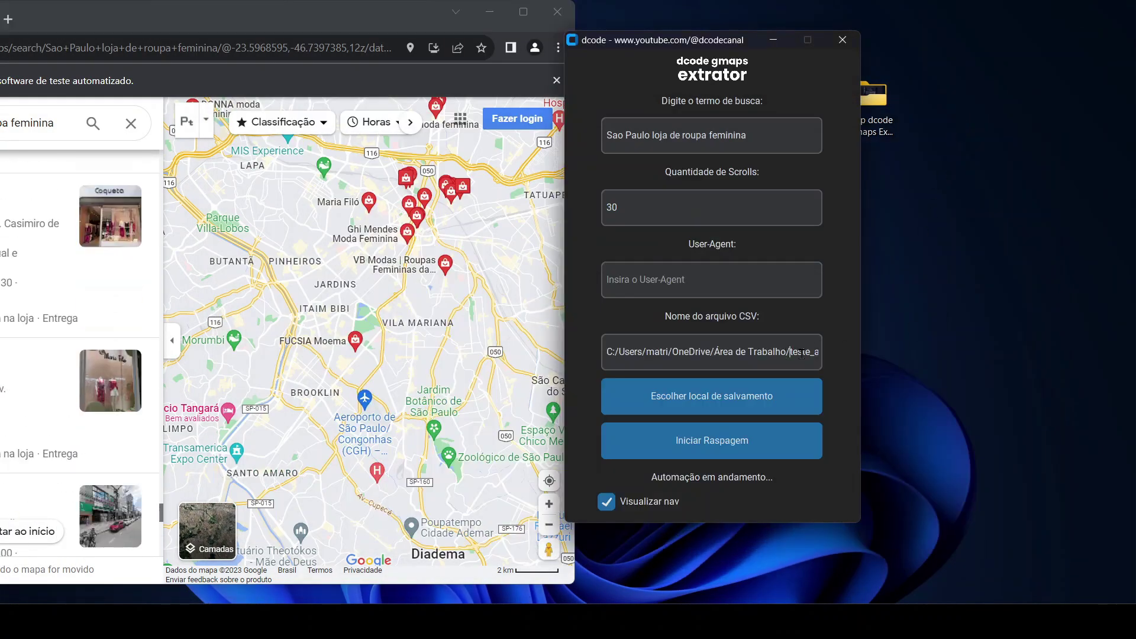
pyautogui.press('End')
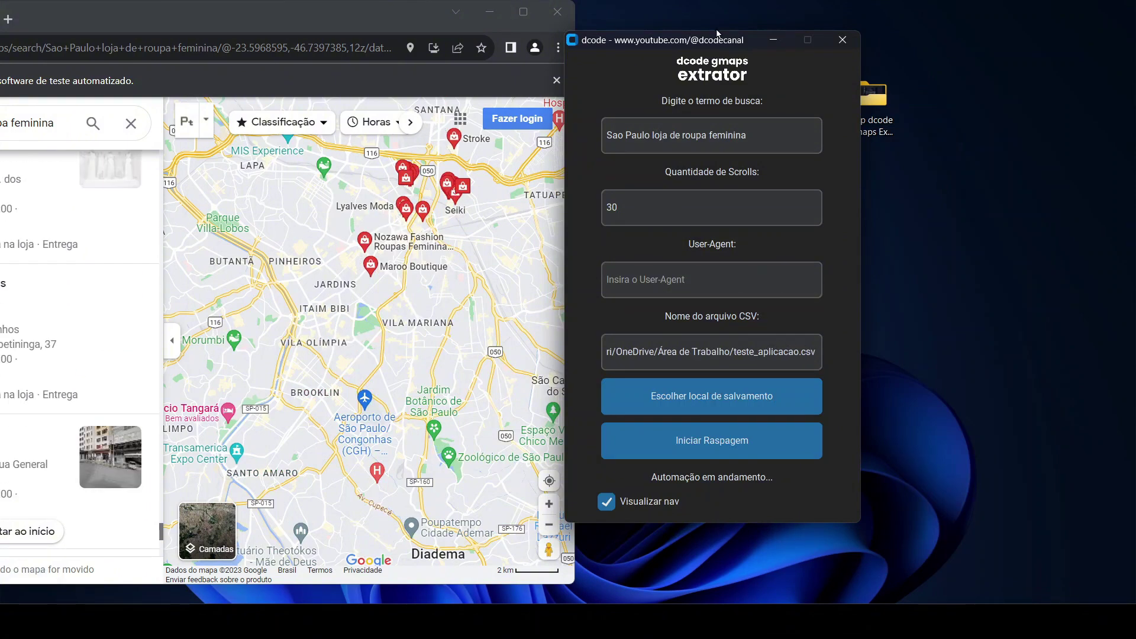
pyautogui.moveTo(758, 40); pyautogui.dragTo(950, 48)
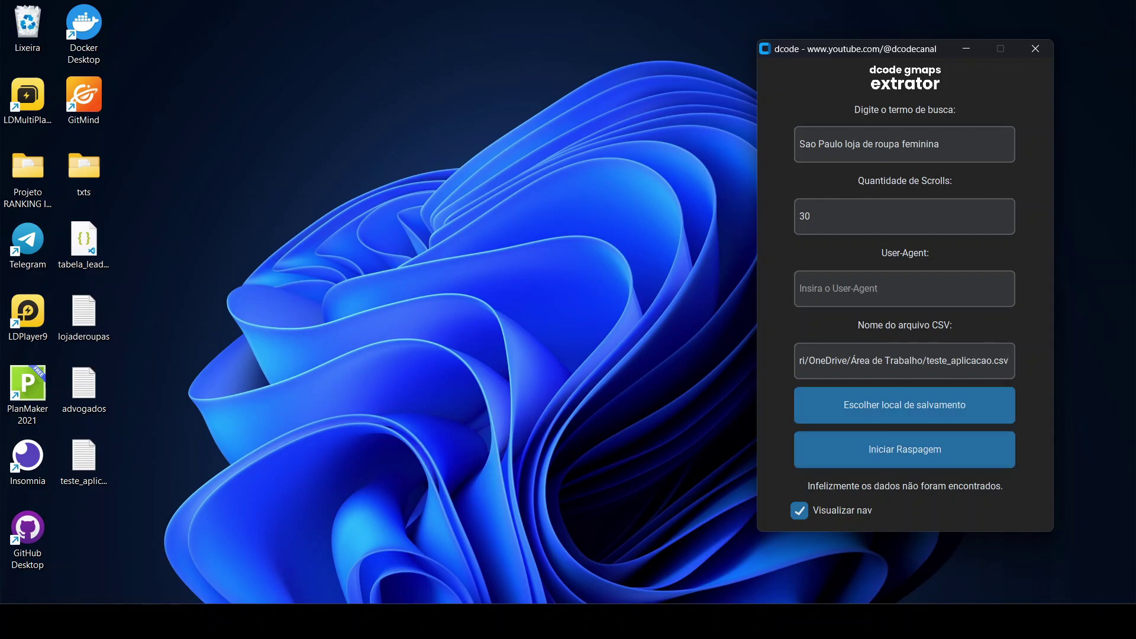
# - Switch back to the browser and reopen the teste_aplicacao spreadsheet
pyautogui.hotkey('alt', 'Tab')
pyautogui.click(281, 7)
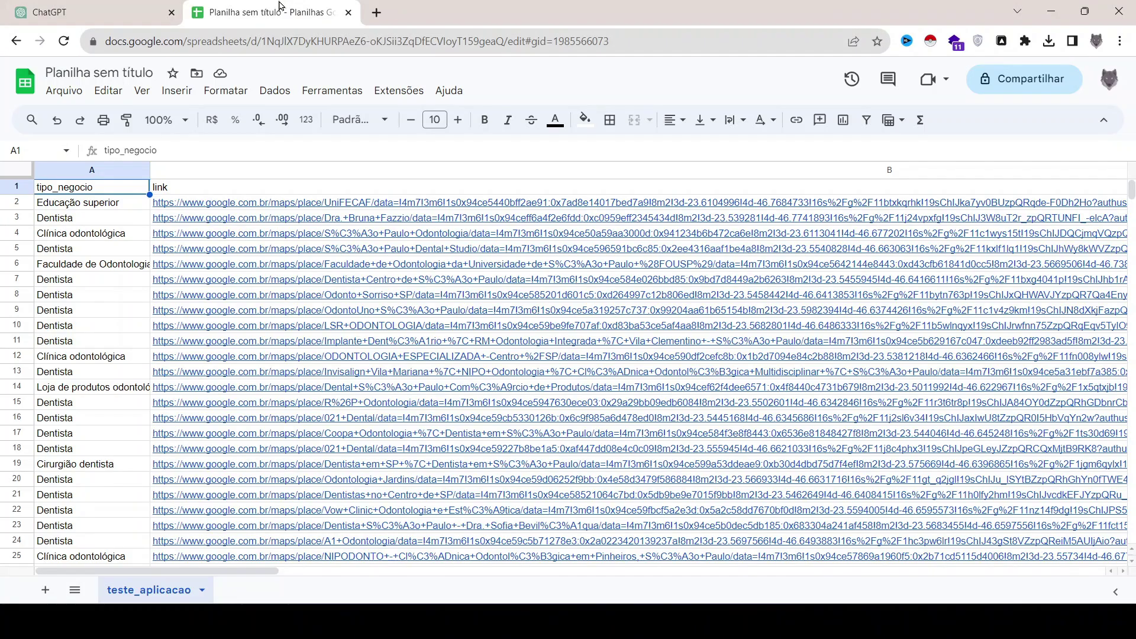